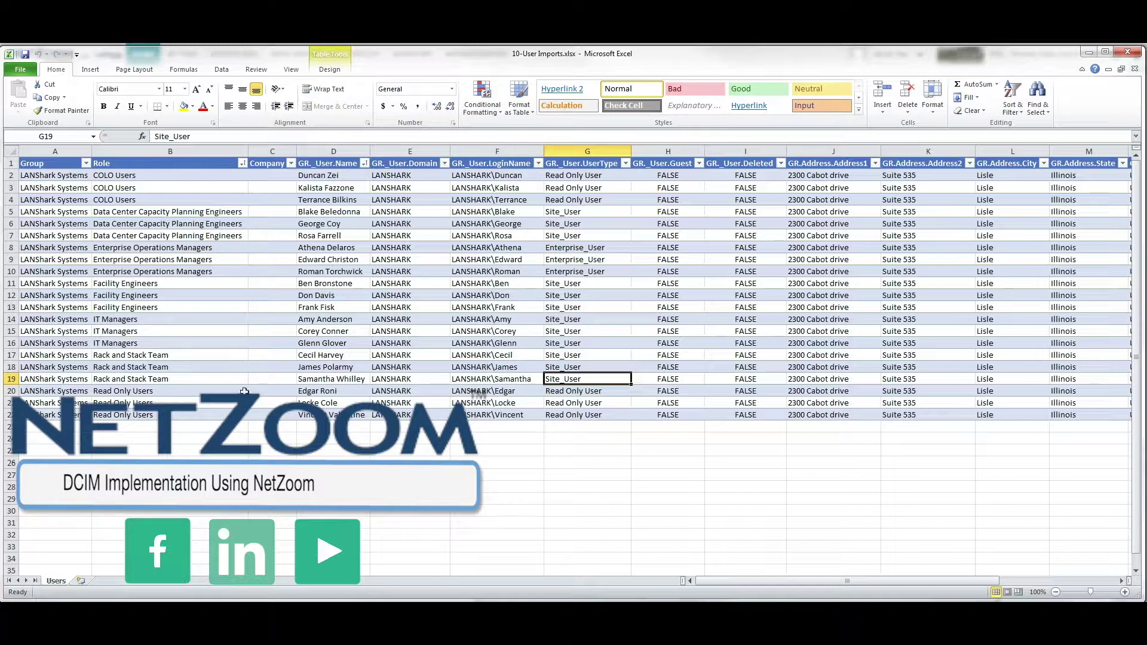
Point out user names on the Users sheet of 10-User Imports.xlsx.
{"action": "left_click", "coordinate": [323, 176]}
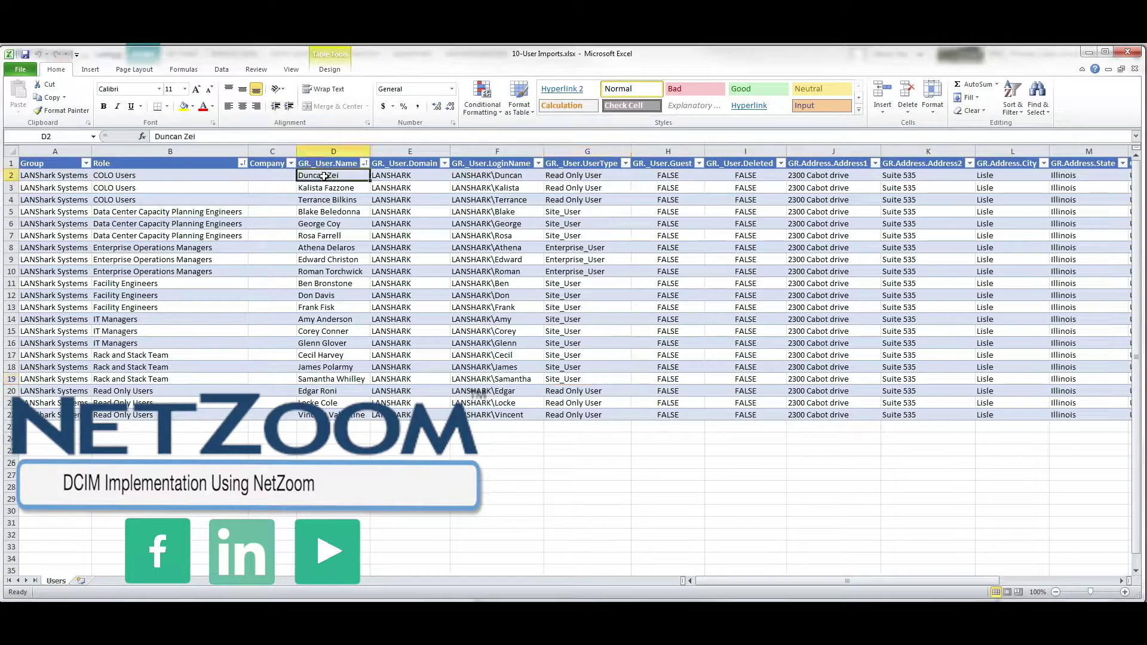
{"action": "left_click", "coordinate": [326, 258]}
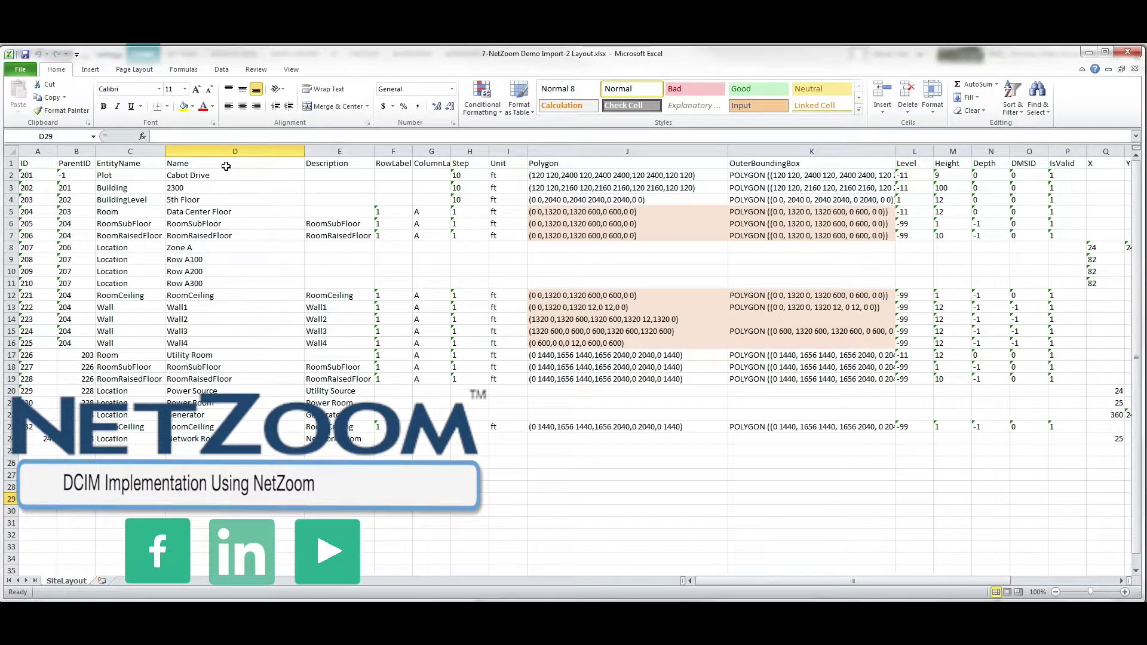
{"action": "left_click", "coordinate": [49, 163]}
{"action": "left_click", "coordinate": [76, 162]}
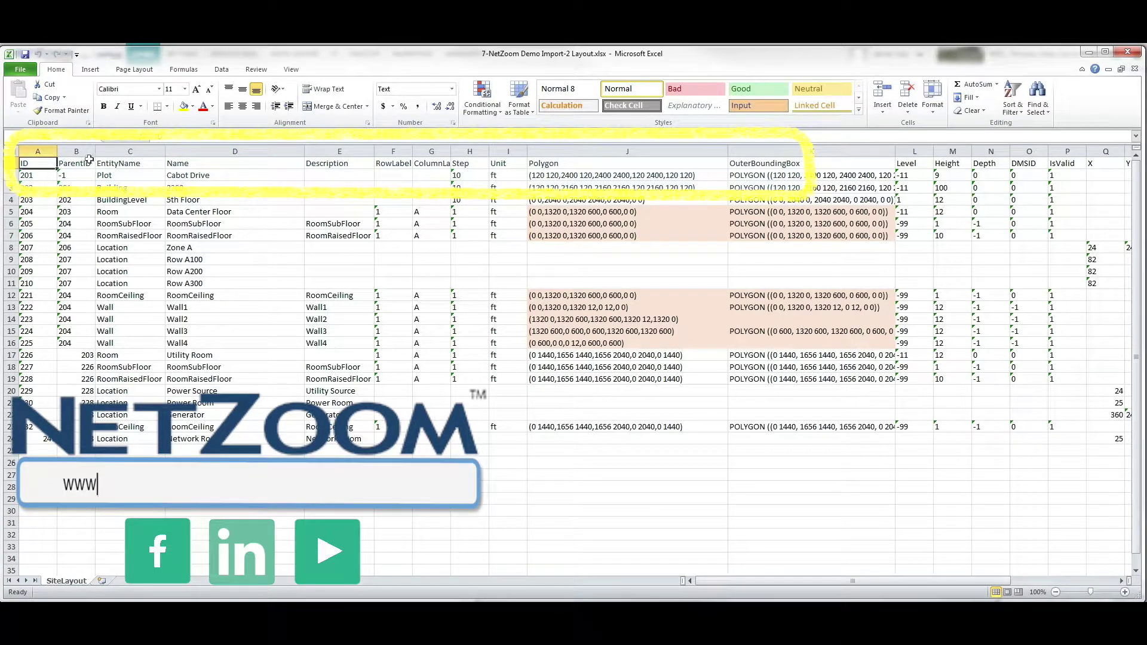
{"action": "left_click", "coordinate": [143, 161]}
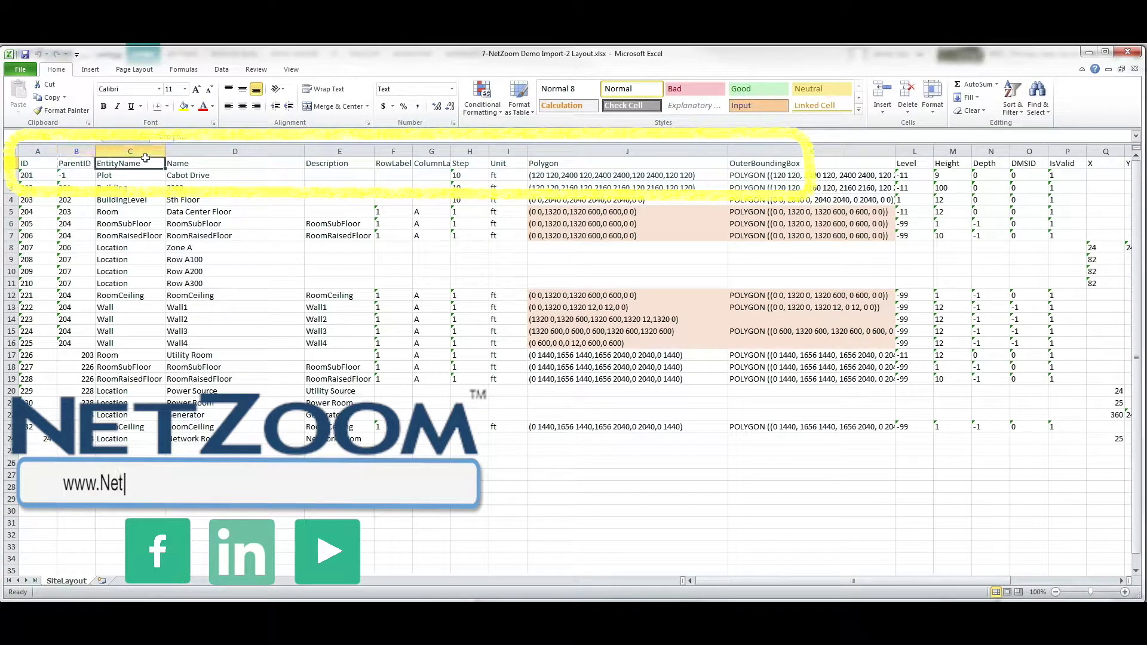
{"action": "left_click", "coordinate": [221, 163]}
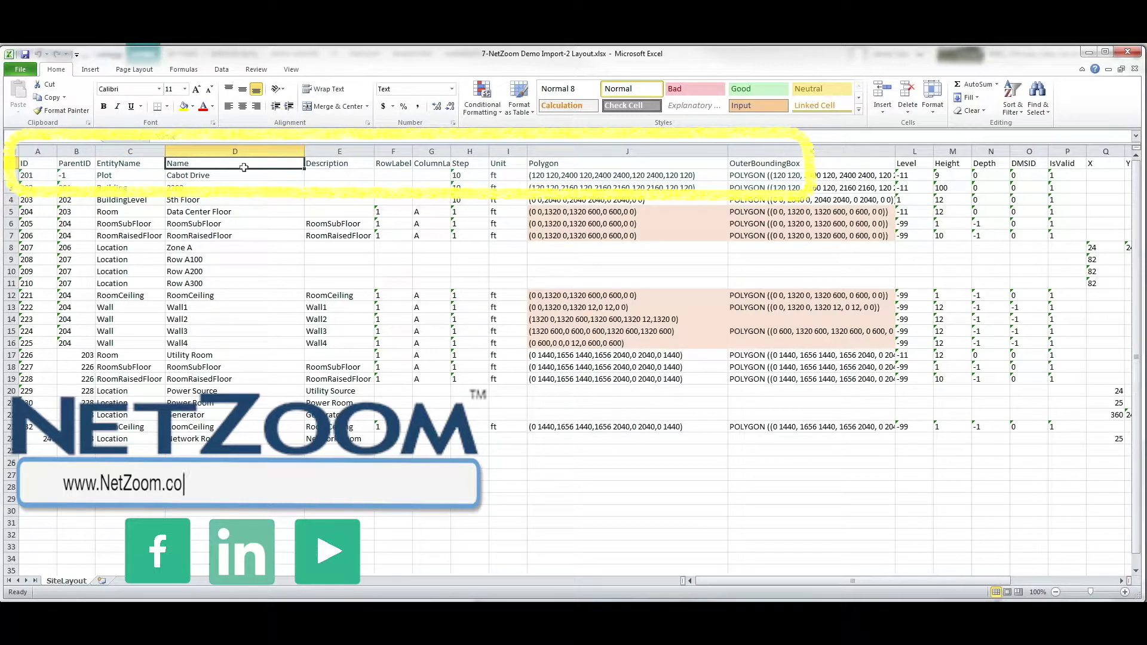
{"action": "left_click", "coordinate": [330, 163]}
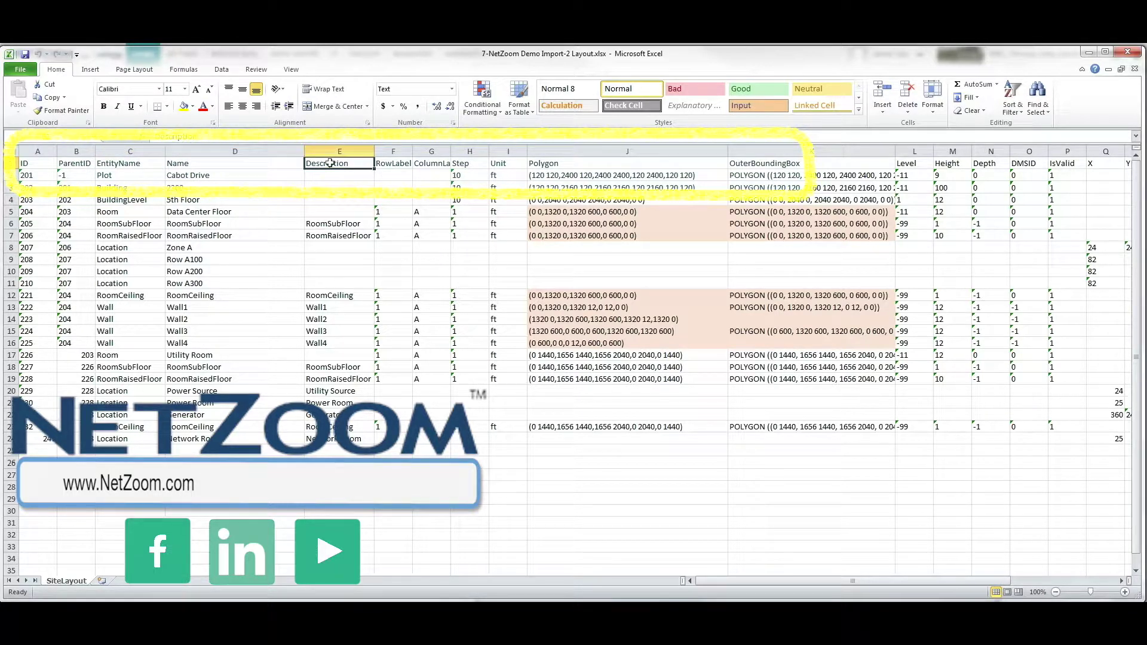
{"action": "left_click", "coordinate": [400, 161]}
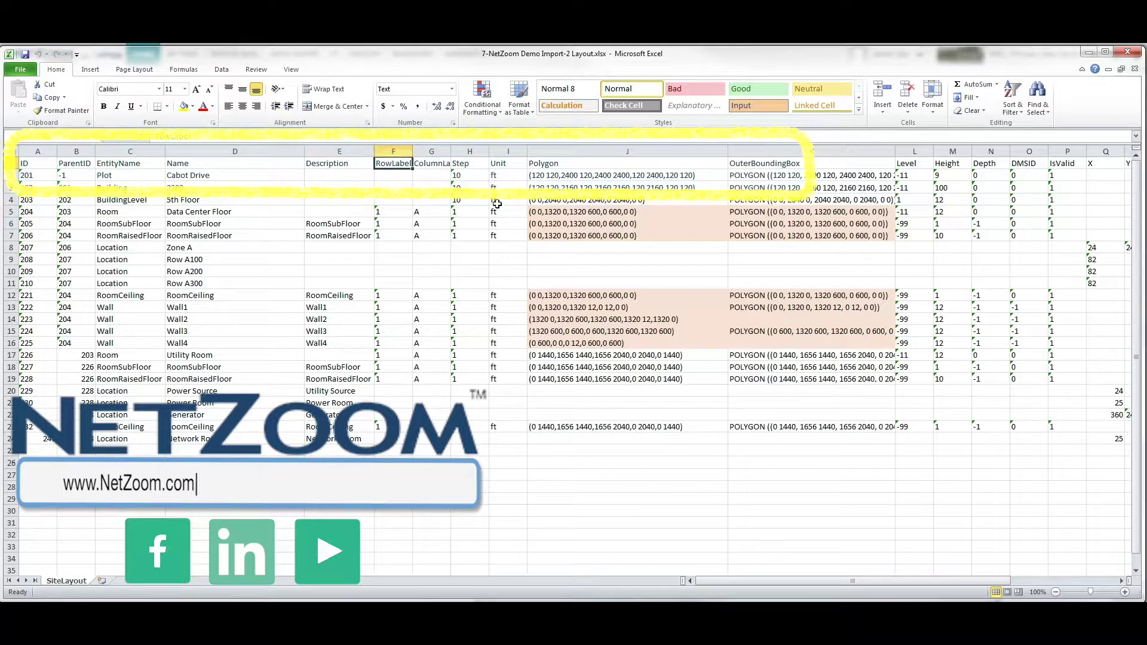
{"action": "mouse_move", "coordinate": [747, 581]}
{"action": "left_mouse_down"}
{"action": "mouse_move", "coordinate": [820, 580]}
{"action": "mouse_move", "coordinate": [756, 579]}
{"action": "left_mouse_up"}
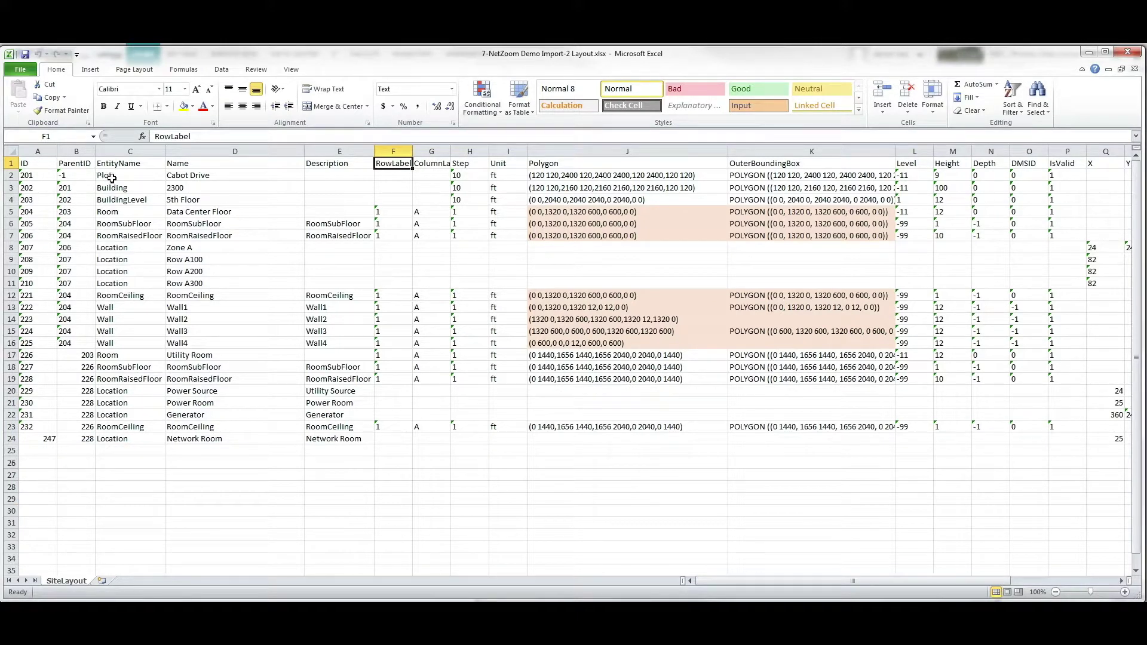
{"action": "left_click", "coordinate": [91, 154]}
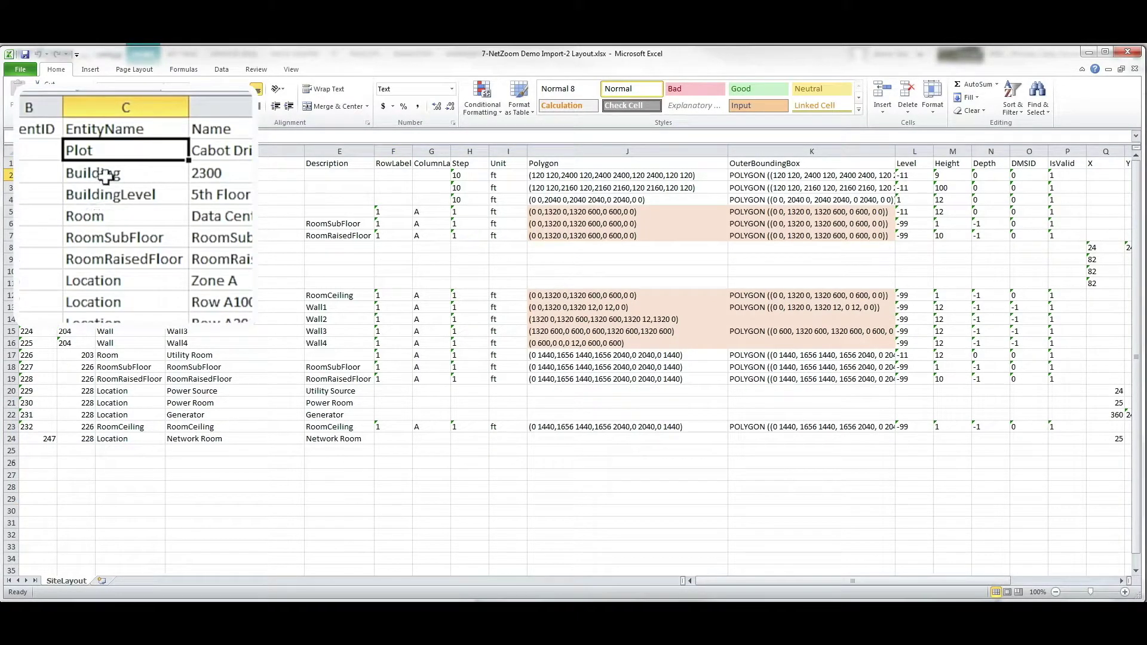
{"action": "left_click", "coordinate": [108, 175]}
{"action": "left_click", "coordinate": [111, 195]}
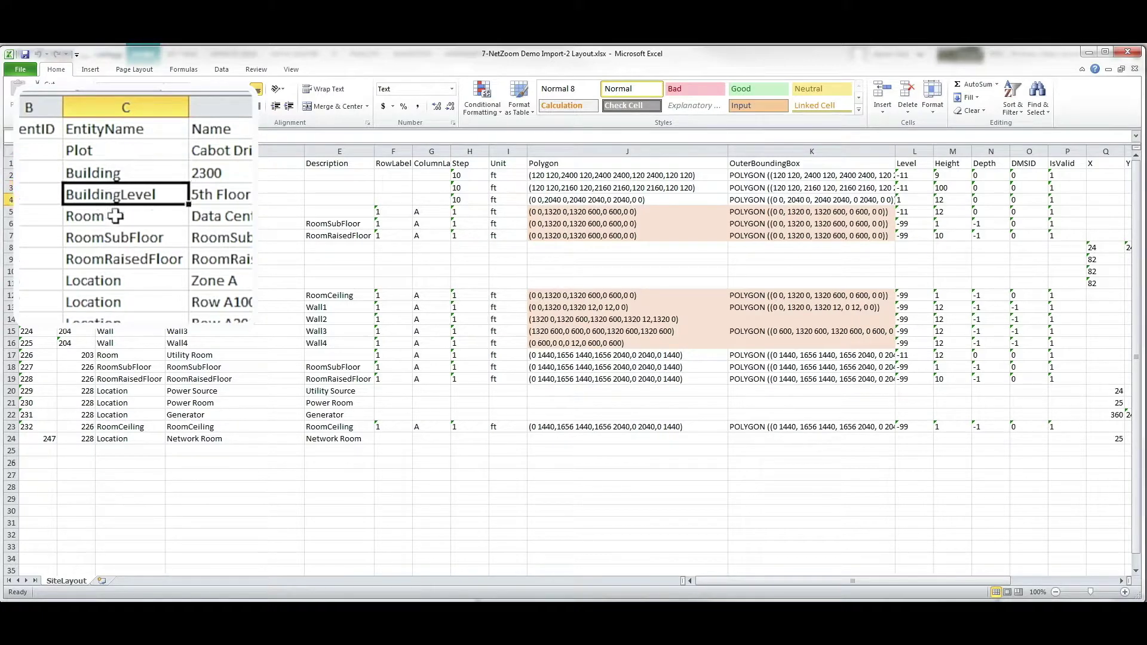
{"action": "left_click", "coordinate": [114, 216]}
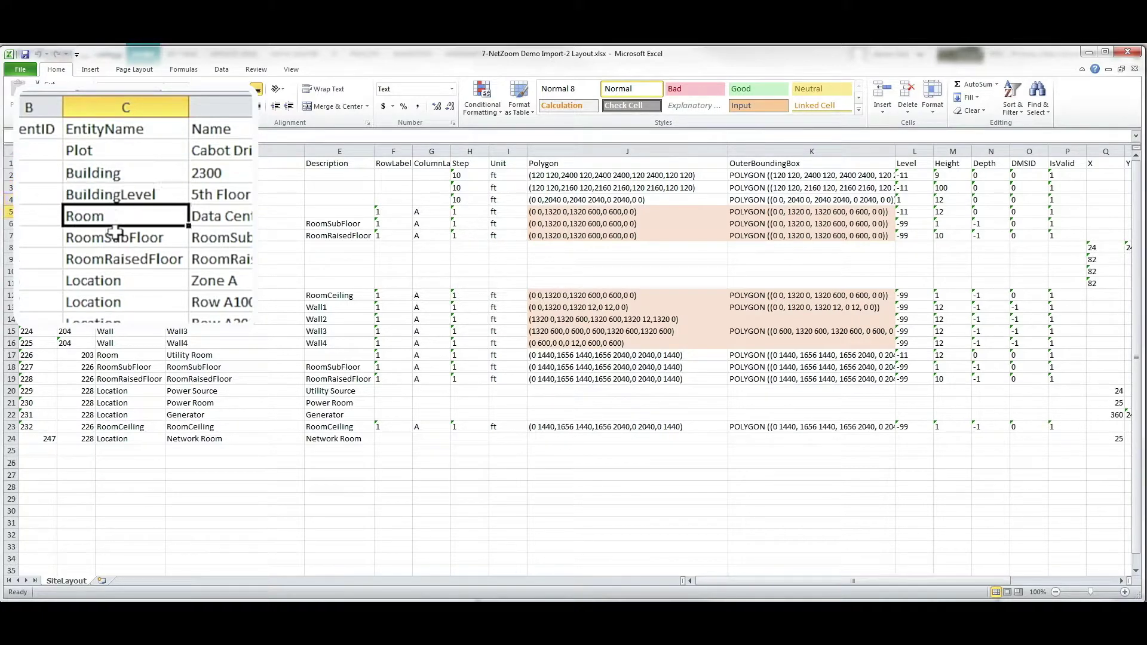
{"action": "left_click", "coordinate": [126, 560]}
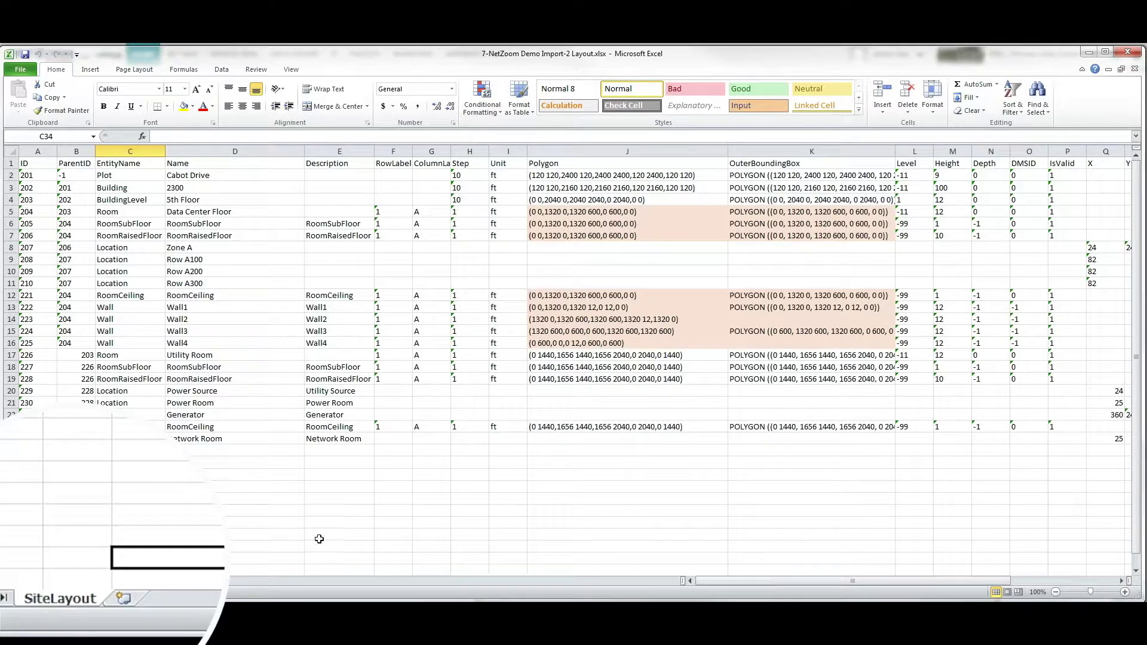
{"action": "left_click", "coordinate": [212, 174]}
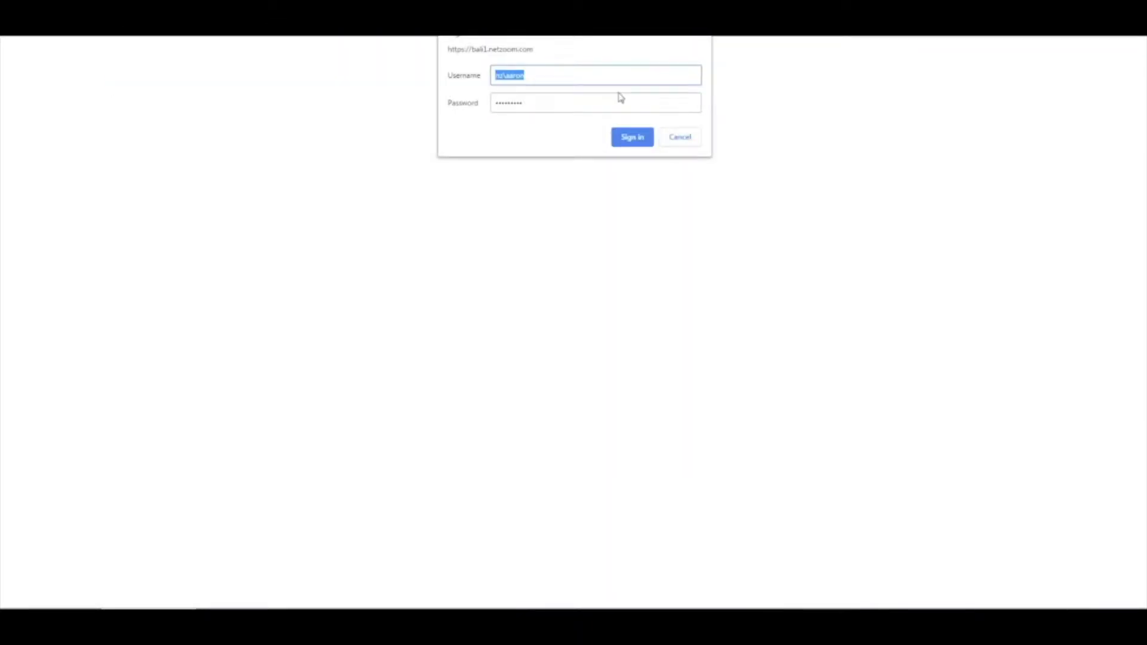
Replace the username with the user's login name and enter the account password.
{"action": "left_click", "coordinate": [507, 77]}
{"action": "double_click", "coordinate": [506, 76]}
{"action": "type", "text": "emily"}
{"action": "key", "text": "Tab"}
{"action": "type", "text": "••"}
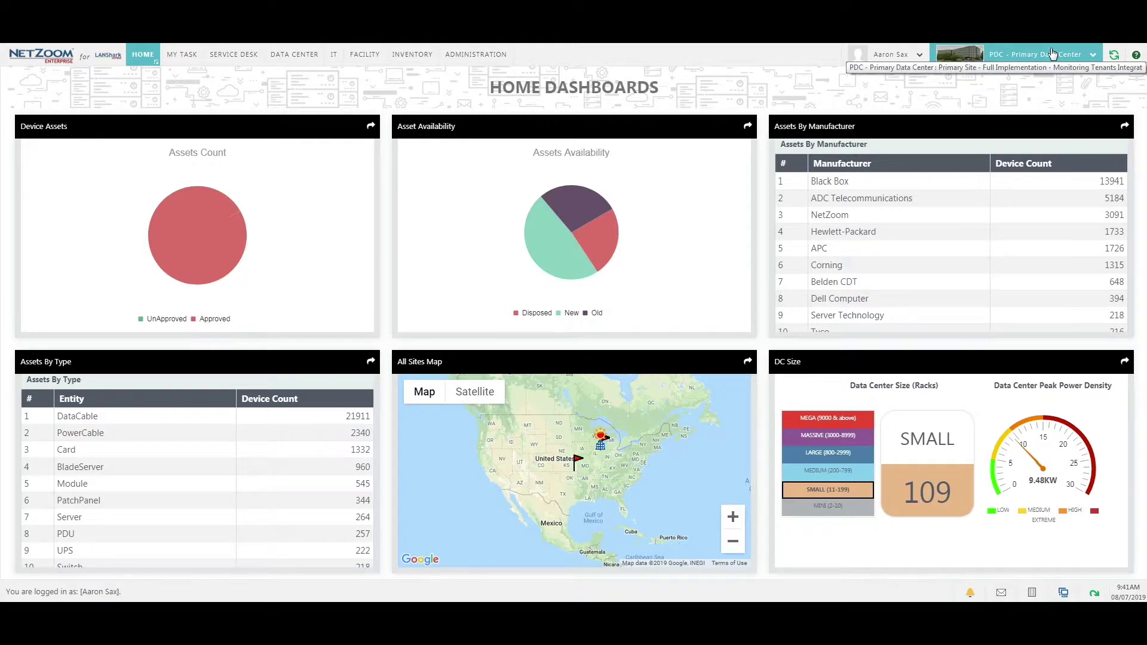
Make TDC-Tertiary Data Center the active site, view its empty data center tree, then open Administration.
{"action": "left_click", "coordinate": [1053, 53]}
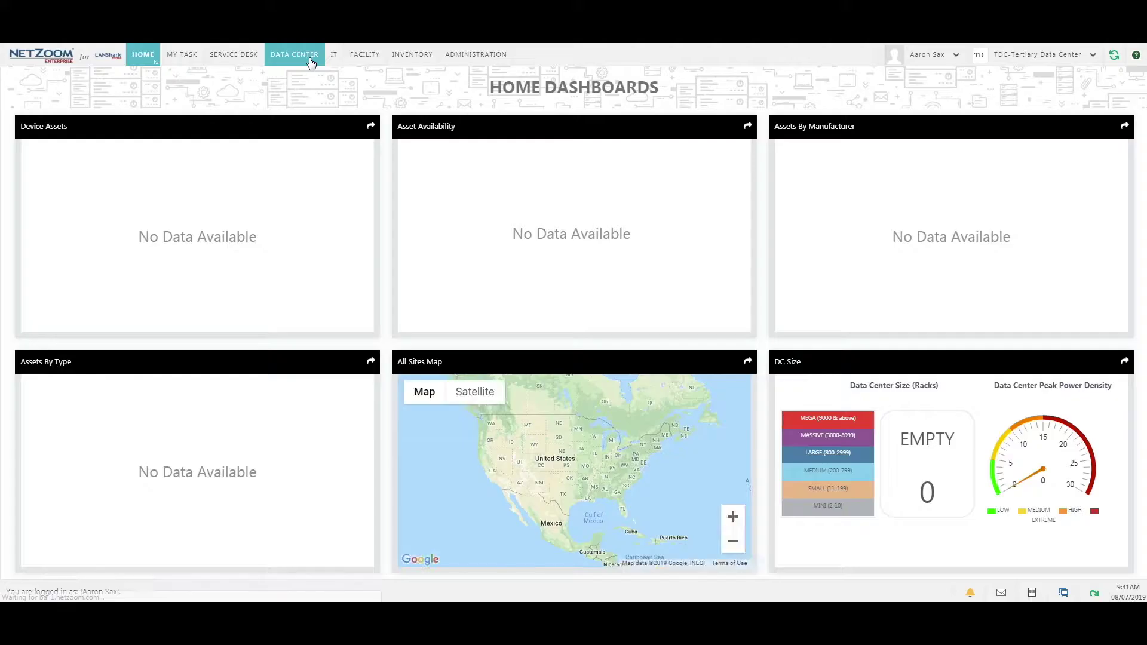
{"action": "left_click", "coordinate": [309, 57]}
{"action": "left_click", "coordinate": [61, 129]}
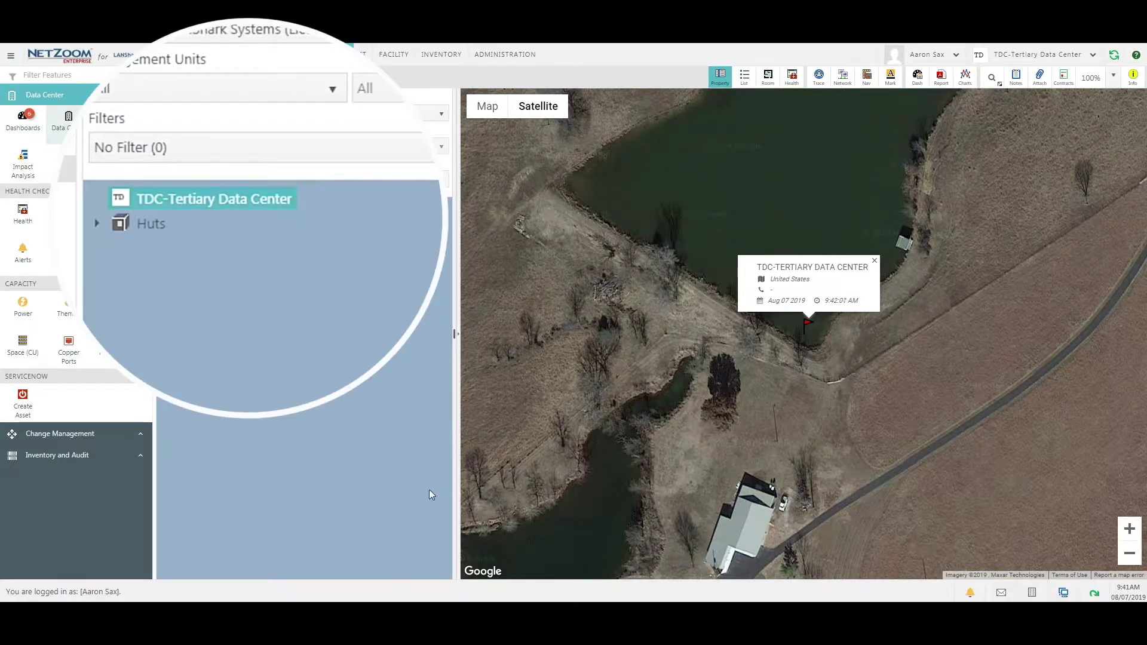
{"action": "left_click", "coordinate": [505, 54]}
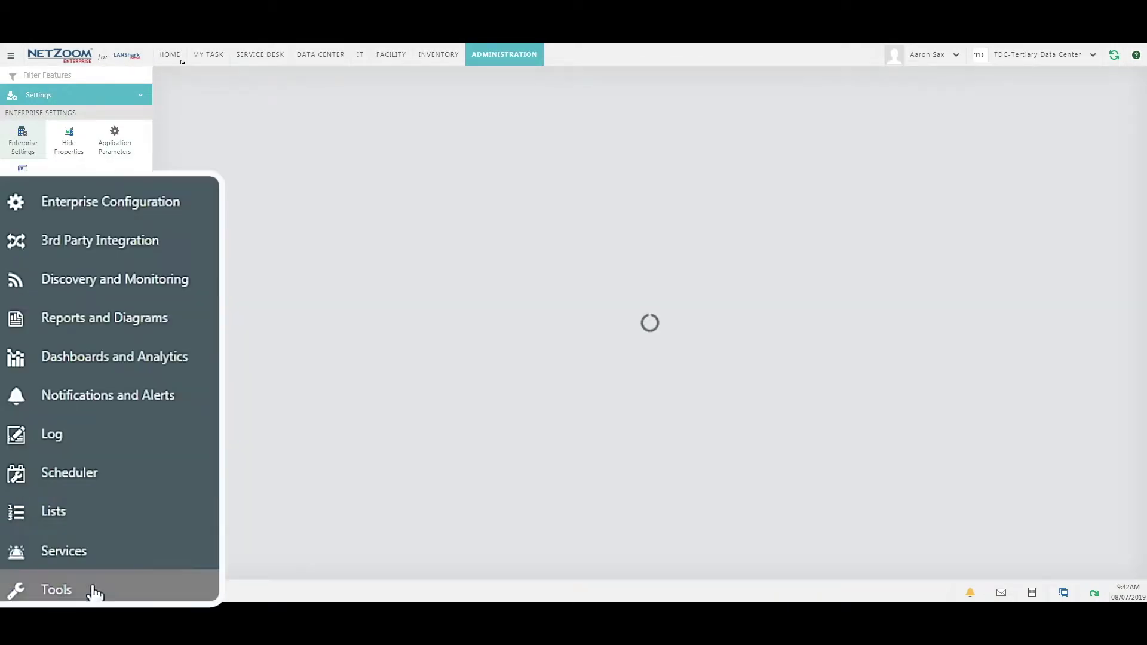
Go to Tools > Implementation Imports > Data Center Imports in Administration.
{"action": "left_click", "coordinate": [92, 591]}
{"action": "scroll", "coordinate": [21, 271], "scroll_direction": "down", "scroll_amount": 5}
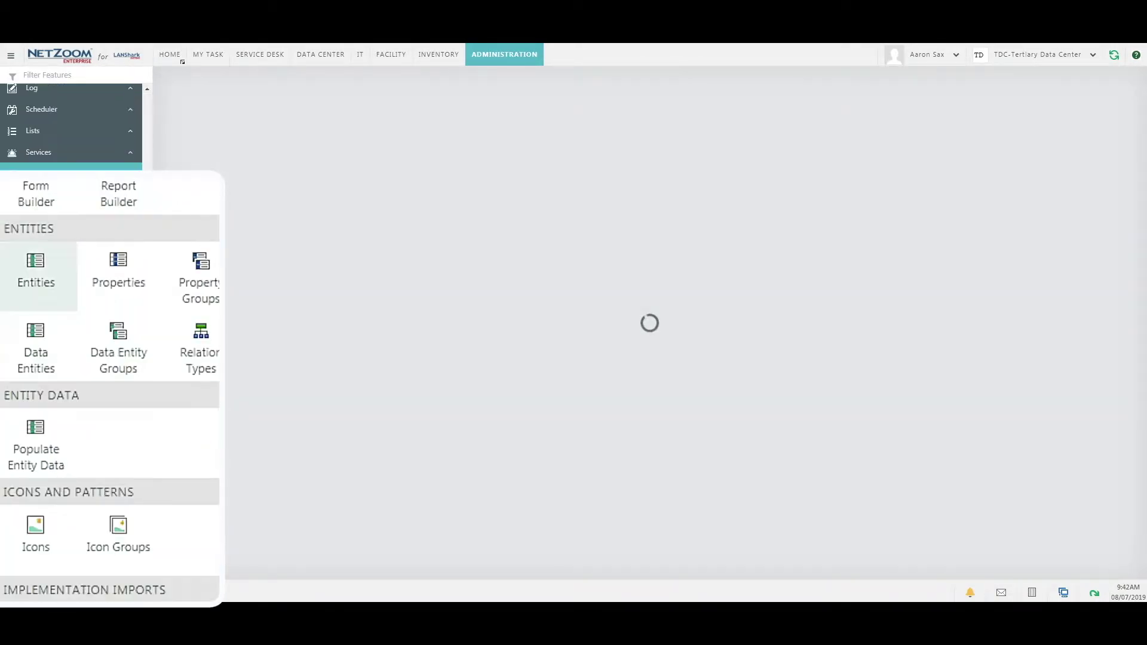
{"action": "scroll", "coordinate": [149, 299], "scroll_direction": "down", "scroll_amount": 4}
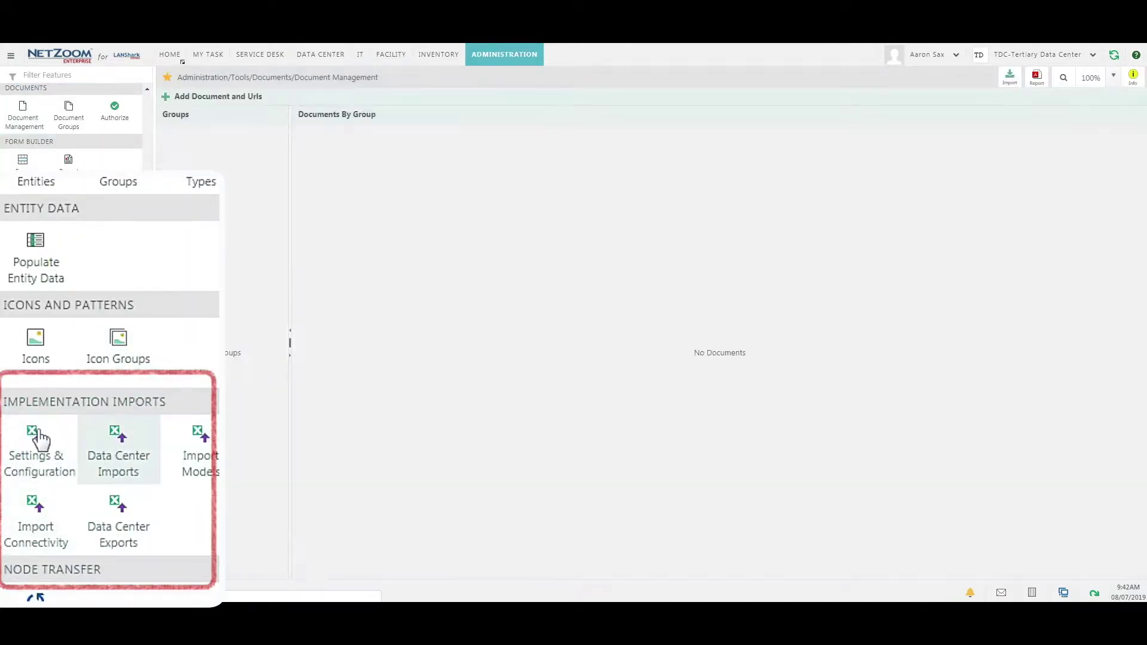
{"action": "left_click", "coordinate": [39, 439]}
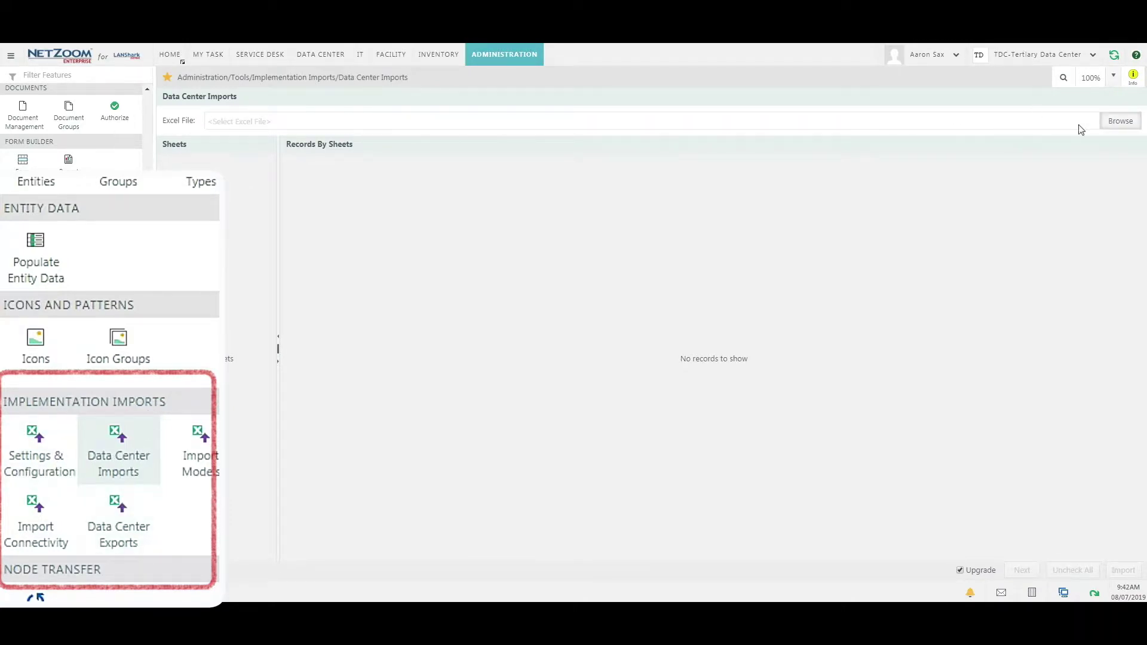
Load 7-NetZoom Demo Import-2 Layout.xlsx and validate its sheets.
{"action": "left_click", "coordinate": [1121, 120]}
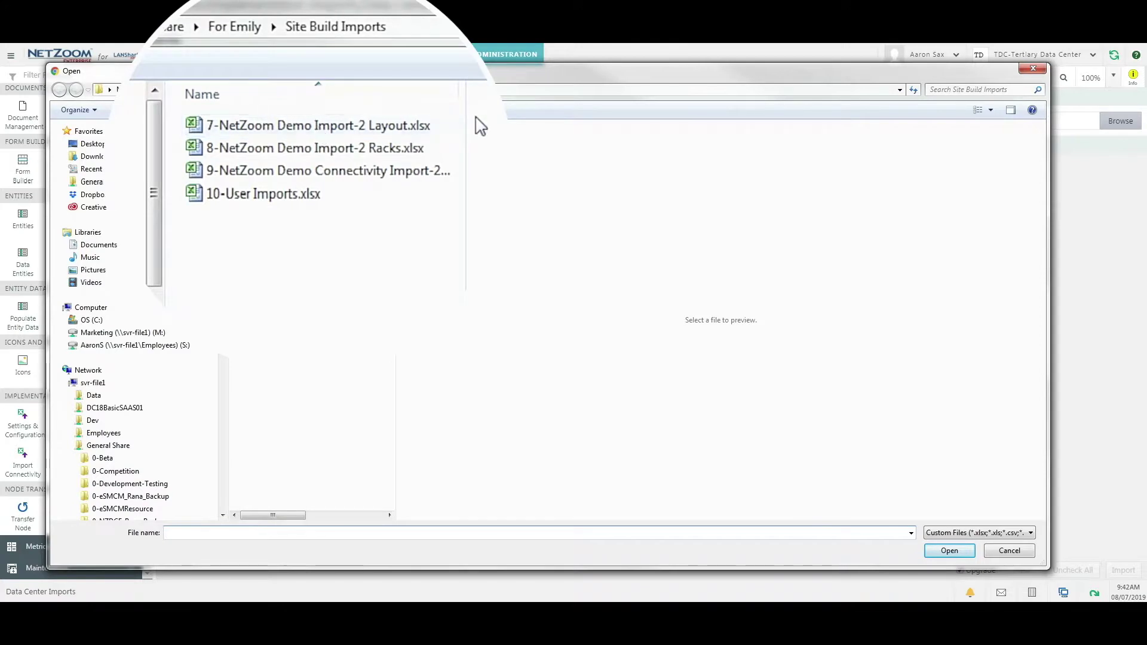
{"action": "double_click", "coordinate": [449, 136]}
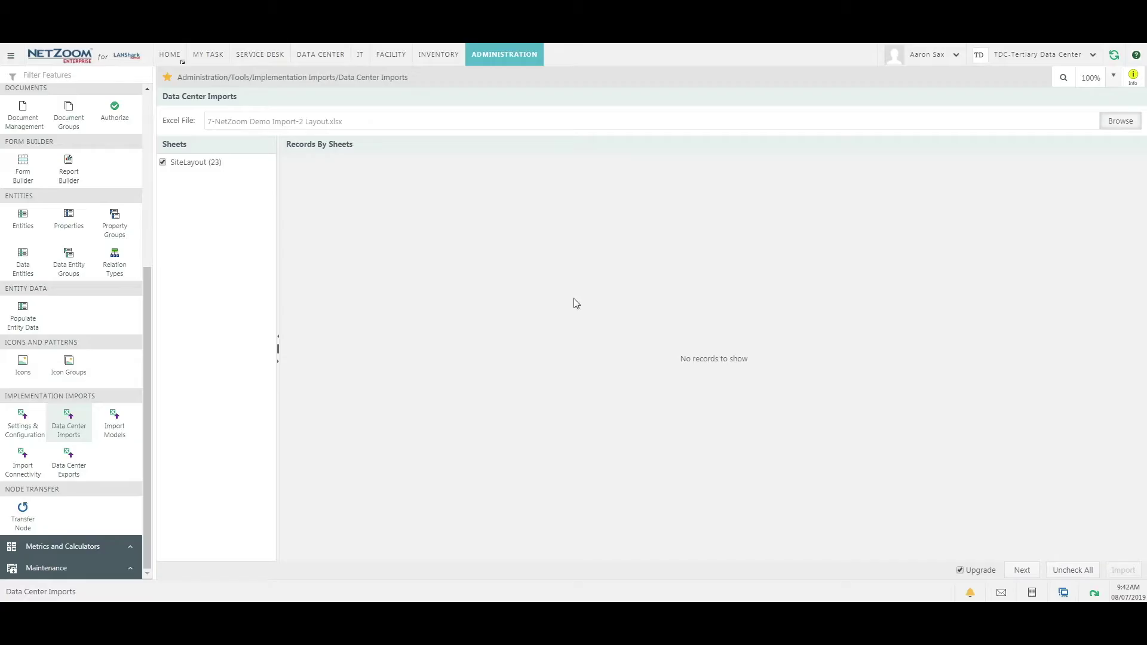
{"action": "left_click", "coordinate": [1024, 573]}
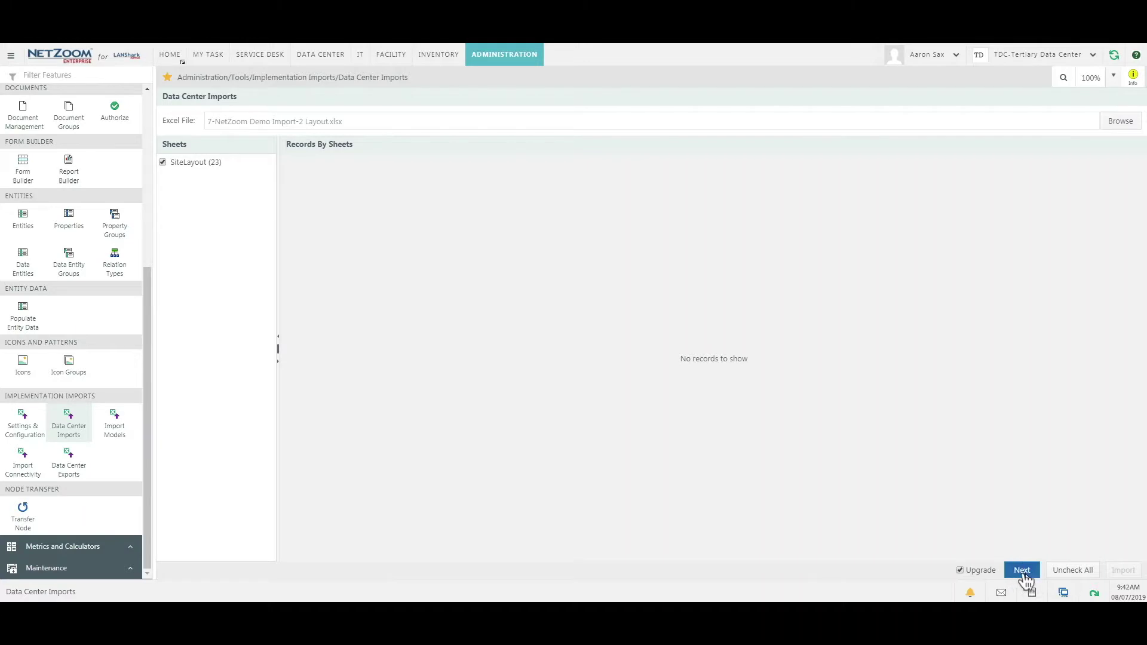
Preview the 23 SiteLayout records and start their import.
{"action": "left_click", "coordinate": [198, 162]}
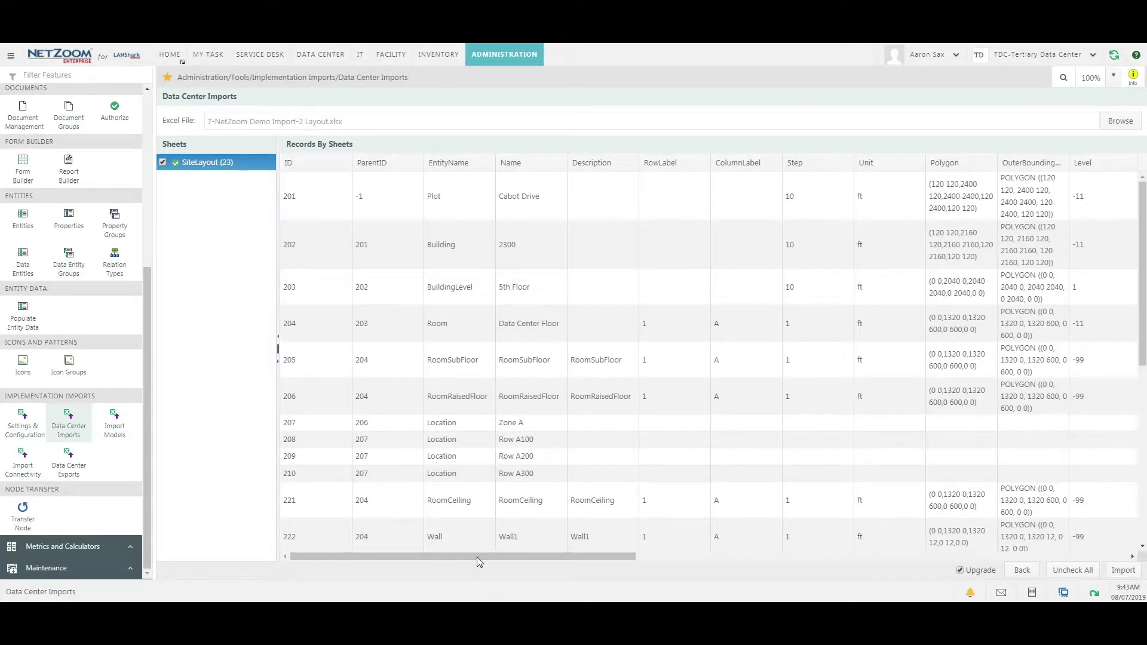
{"action": "left_click_drag", "start_coordinate": [477, 557], "coordinate": [1034, 544]}
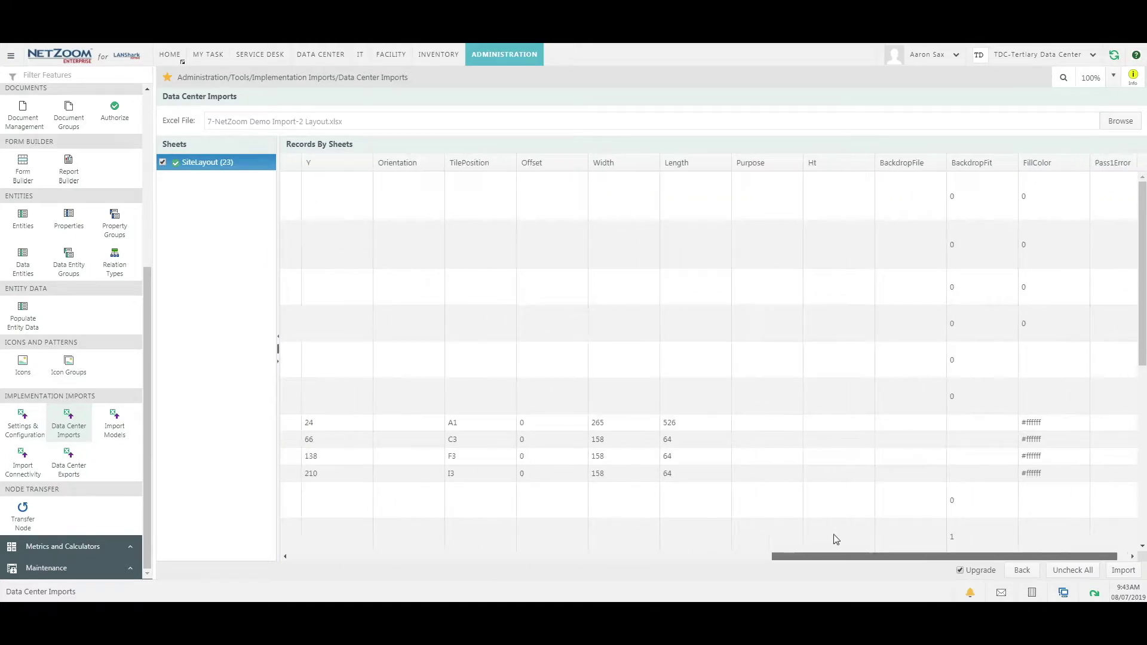
{"action": "left_click_drag", "start_coordinate": [837, 556], "coordinate": [525, 520]}
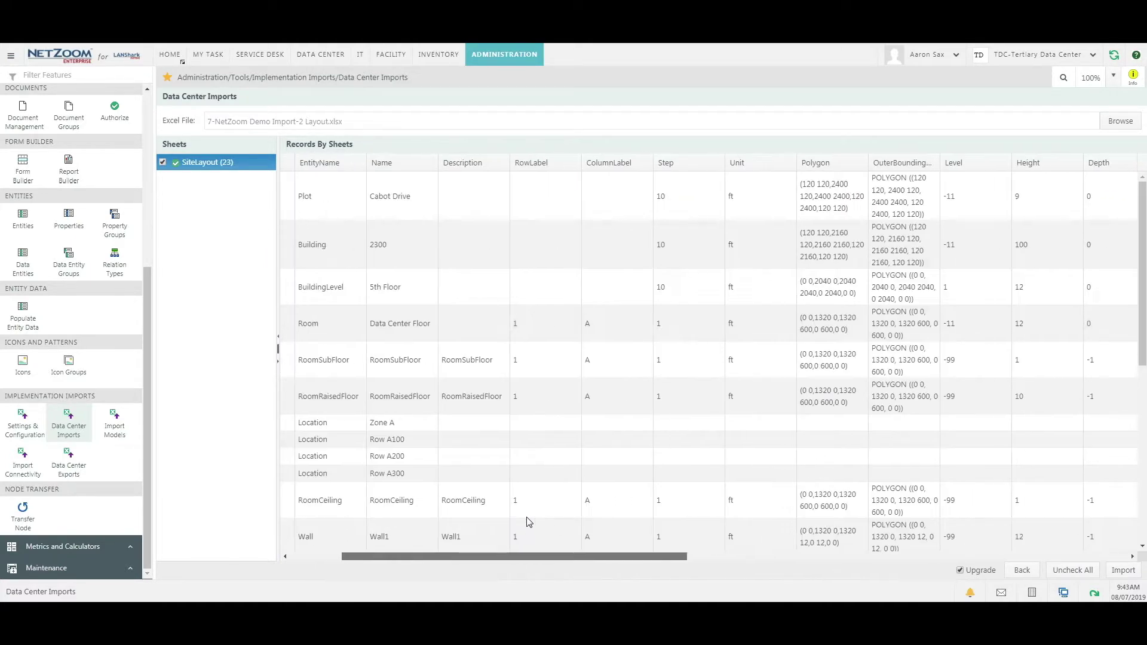
{"action": "left_click", "coordinate": [1125, 570]}
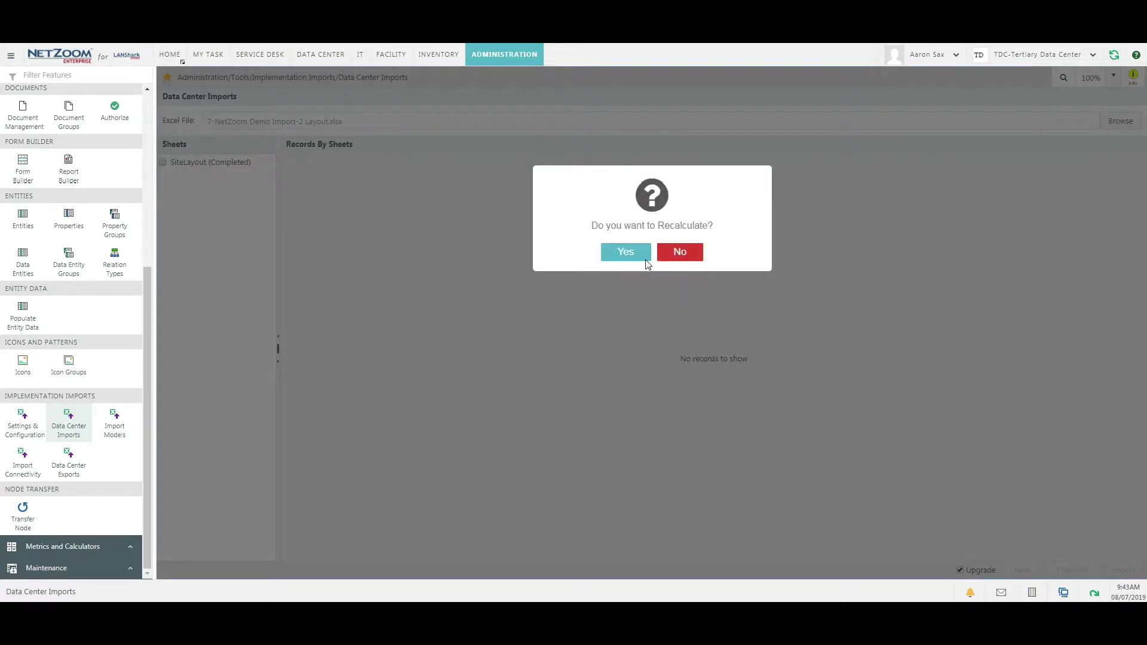
Accept the Recalculate prompt after the SiteLayout import and return to the Data Center view.
{"action": "left_click", "coordinate": [621, 252]}
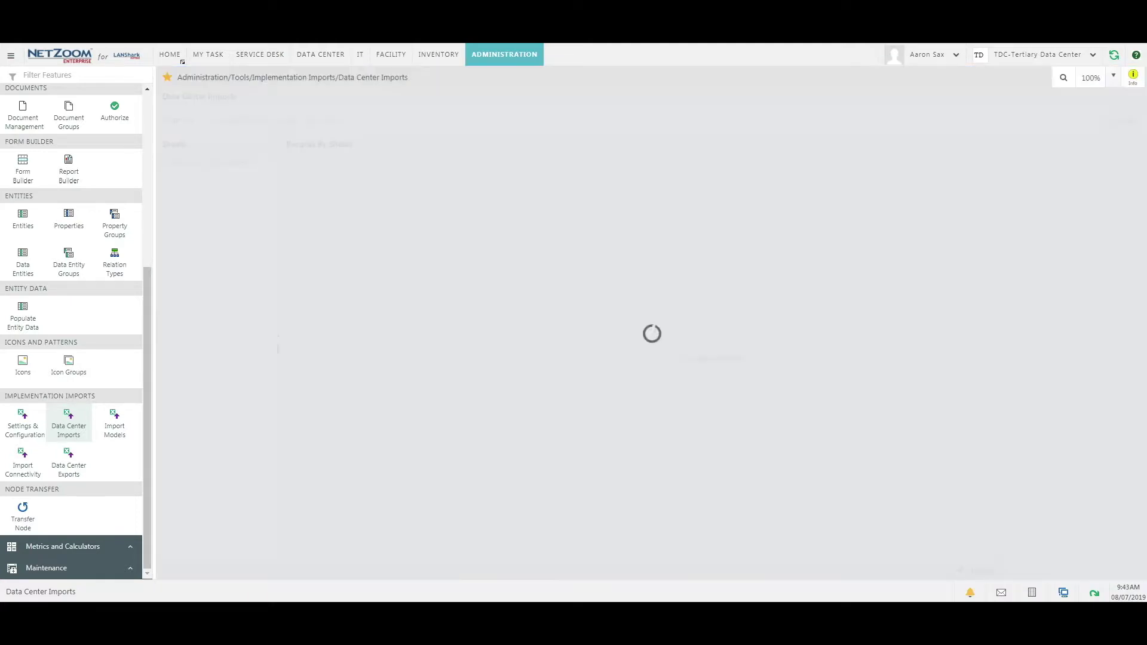
{"action": "left_click", "coordinate": [328, 57]}
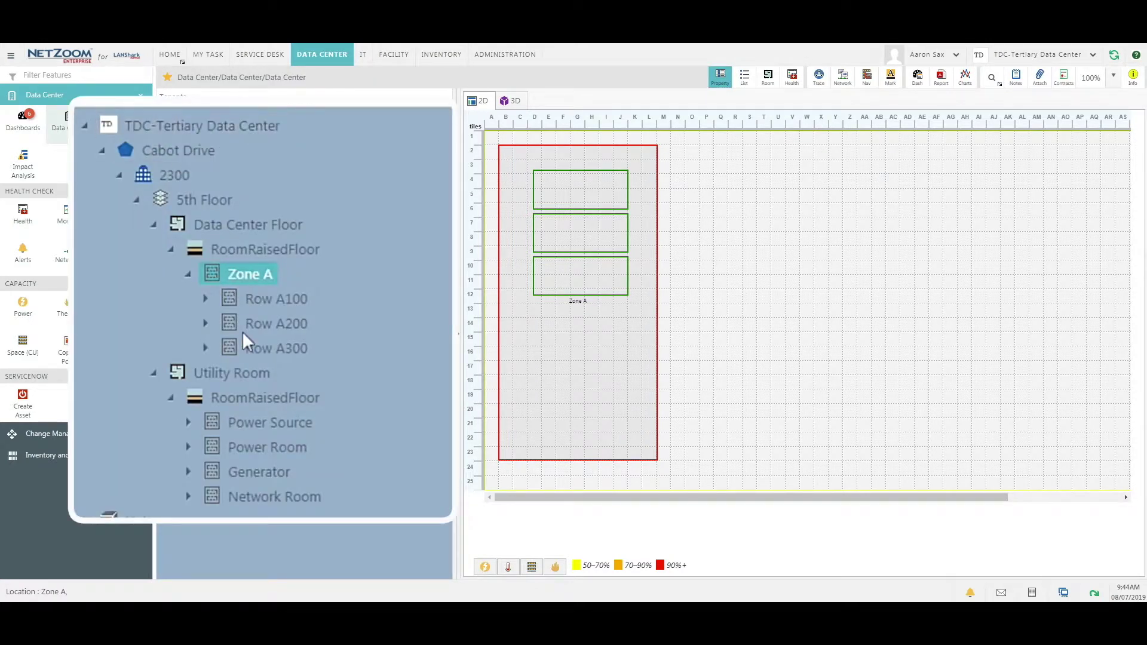
Browse Cabot Drive, 5th Floor, building 2300 and the Zone A plan, then switch to the racks workbook.
{"action": "left_click", "coordinate": [174, 152]}
{"action": "left_click", "coordinate": [196, 199]}
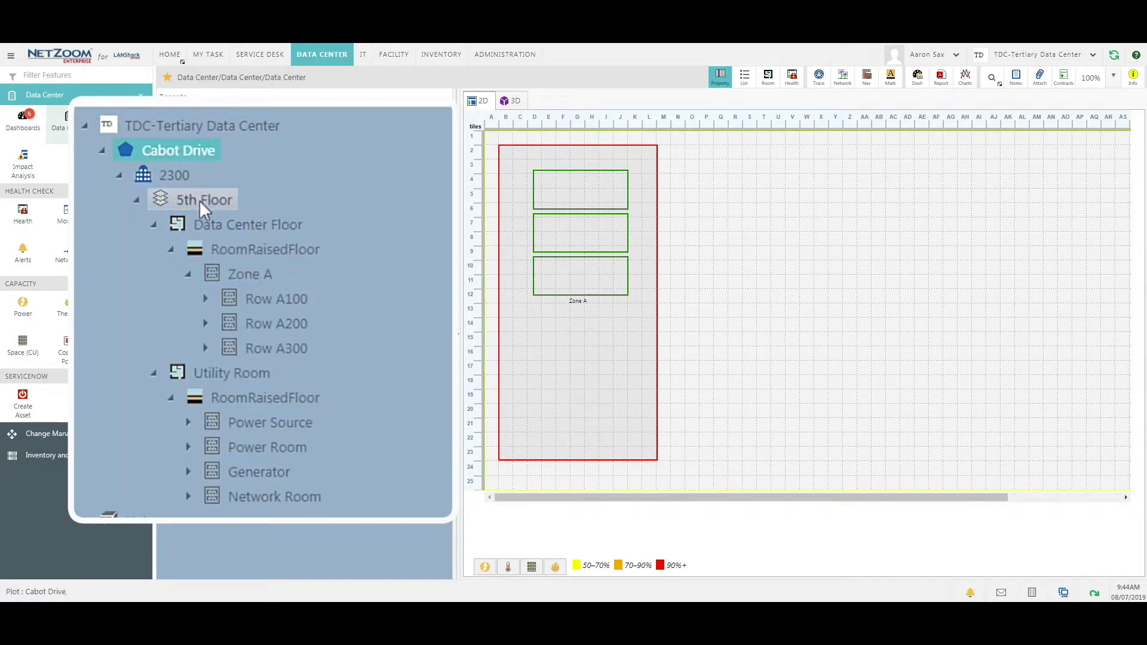
{"action": "left_click", "coordinate": [179, 177]}
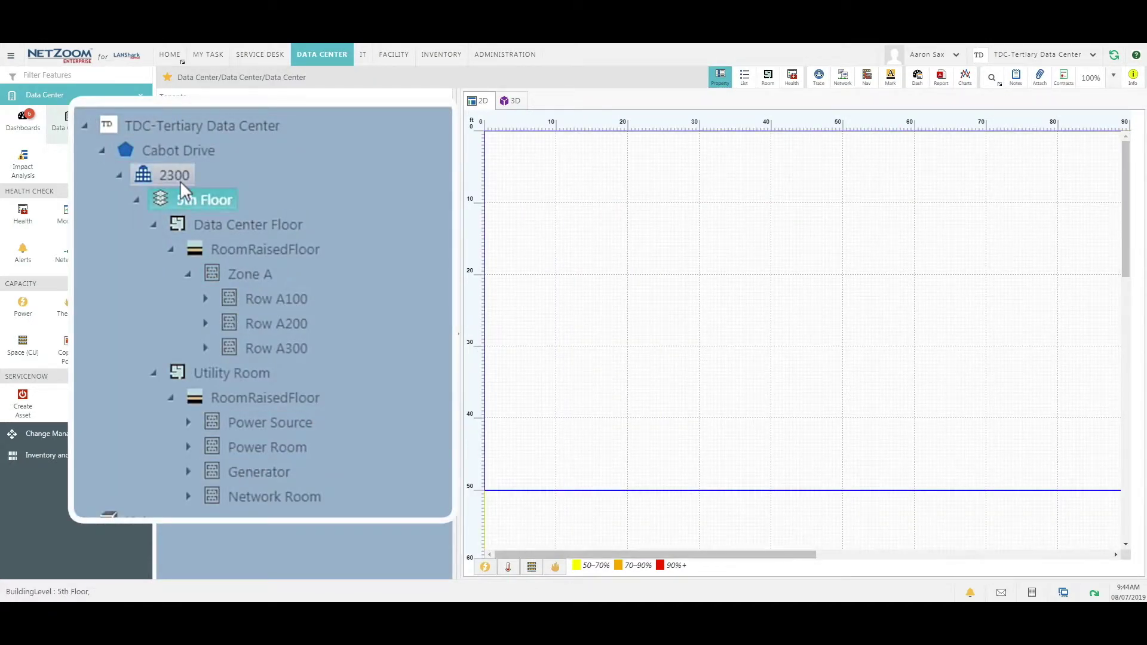
{"action": "left_click", "coordinate": [242, 271]}
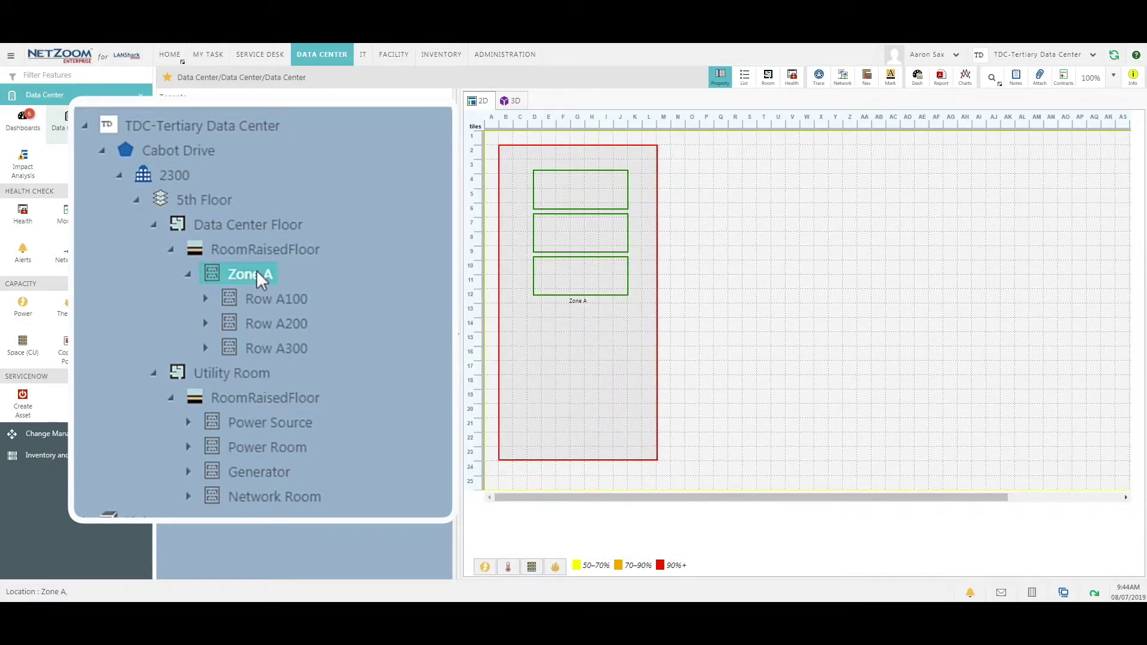
{"action": "key", "text": "alt+Tab"}
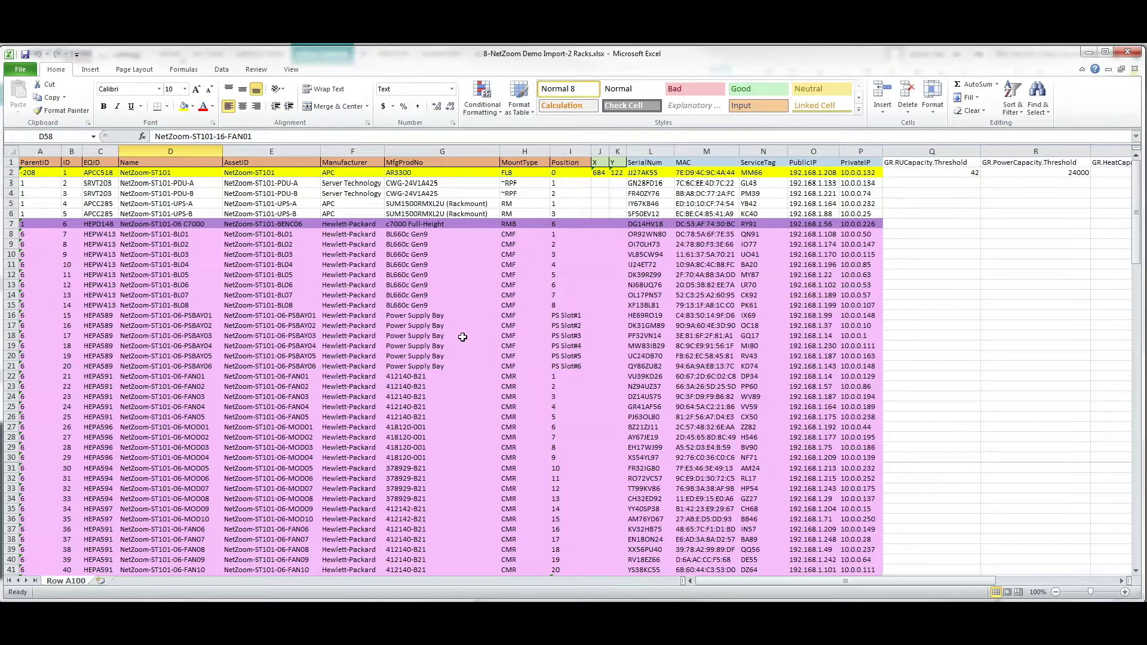
Scroll the Row A100 device list for racks ST101 and ST106, checking the asset ID in E10.
{"action": "scroll", "coordinate": [462, 337], "scroll_direction": "down", "scroll_amount": 17}
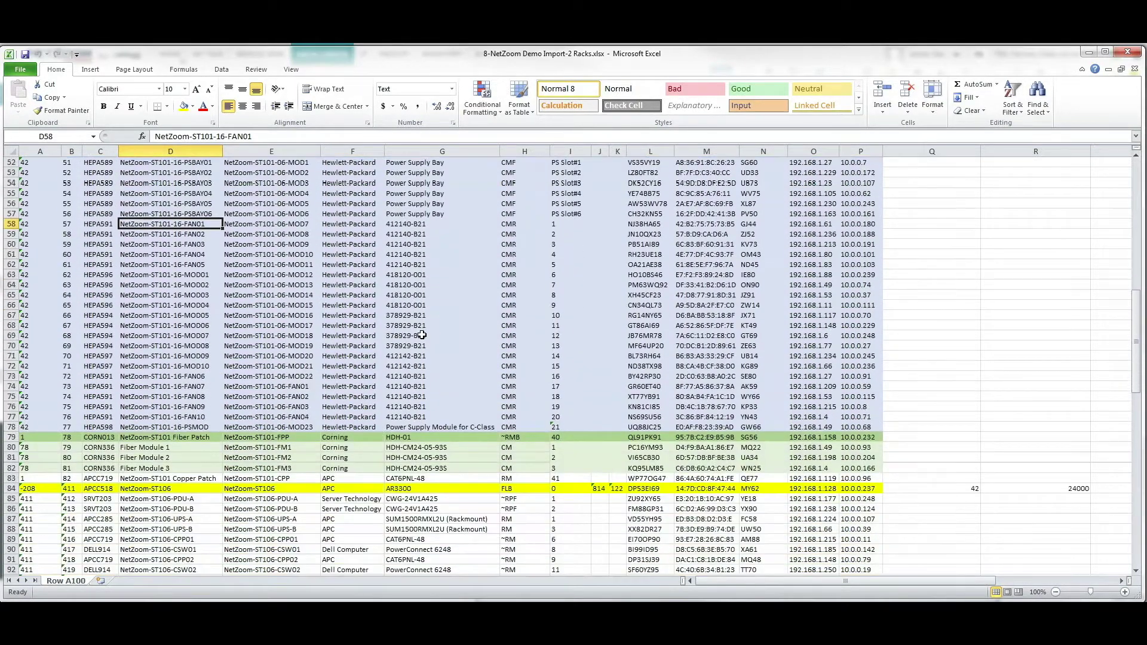
{"action": "scroll", "coordinate": [422, 335], "scroll_direction": "up", "scroll_amount": 17}
{"action": "left_click", "coordinate": [254, 254]}
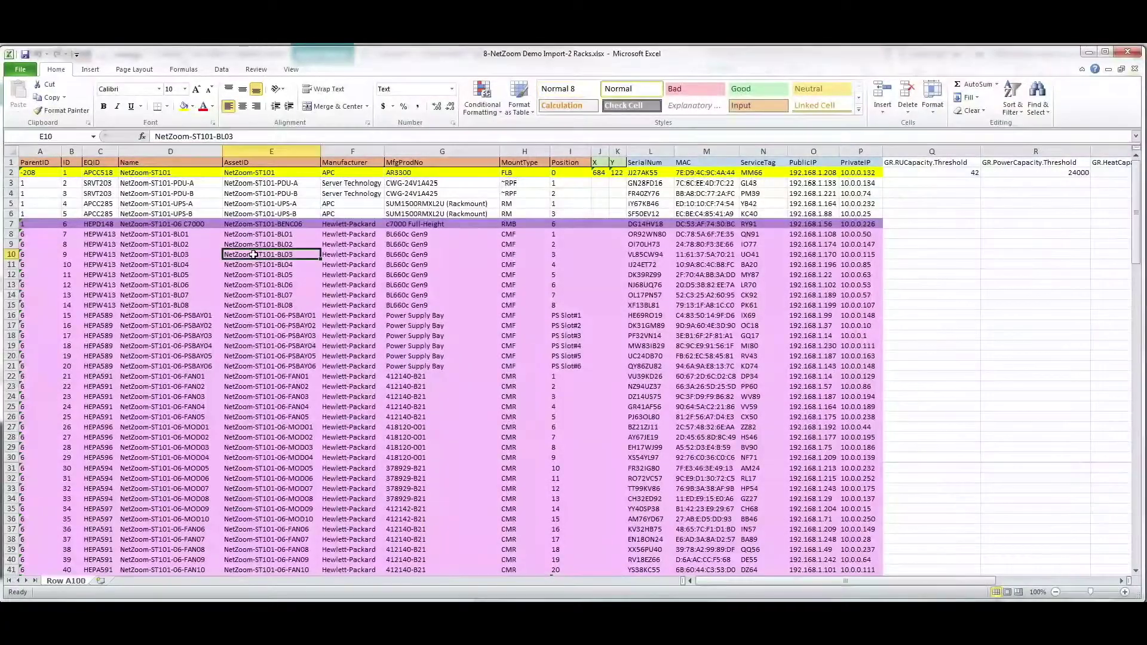
{"action": "scroll", "coordinate": [262, 257], "scroll_direction": "down", "scroll_amount": 5}
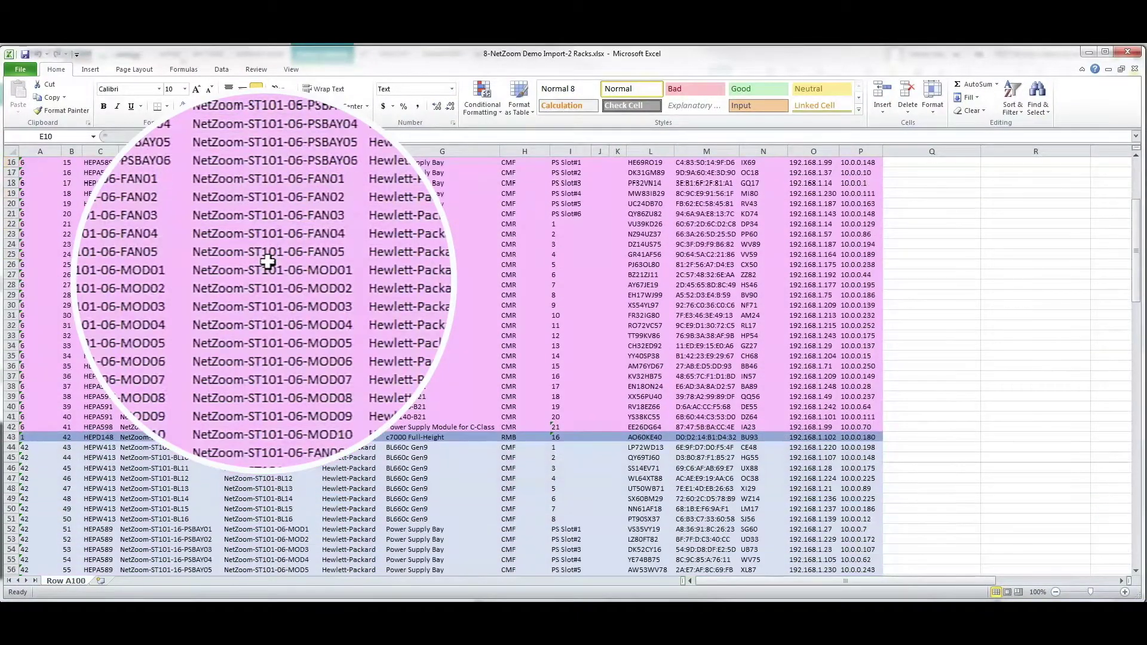
{"action": "scroll", "coordinate": [268, 261], "scroll_direction": "down", "scroll_amount": 5}
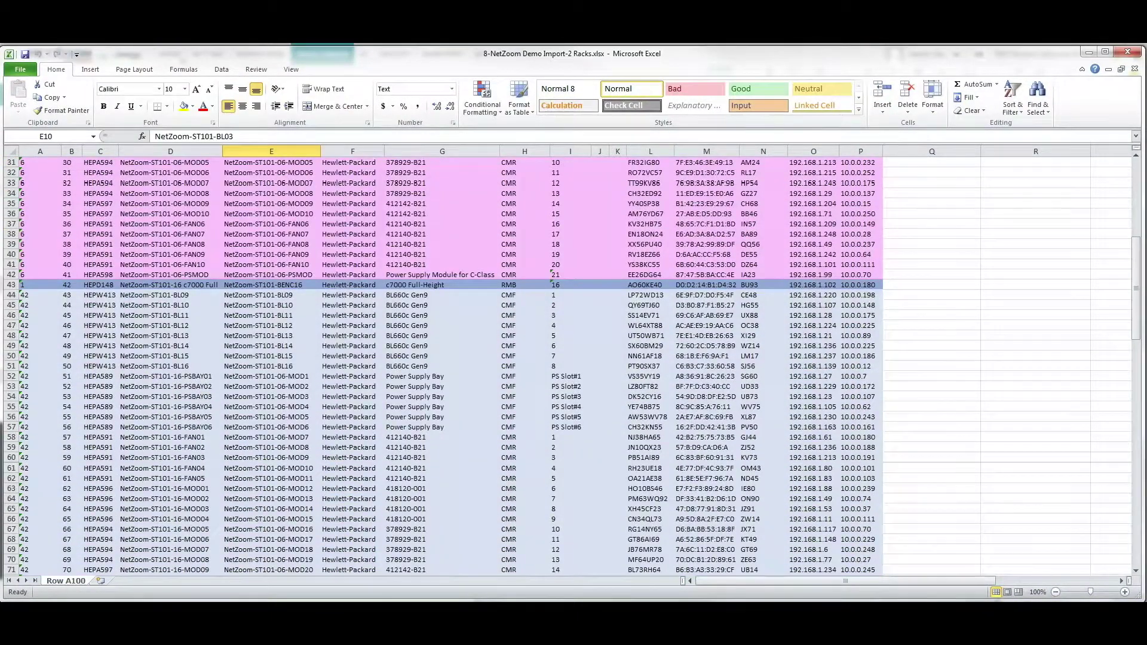
{"action": "scroll", "coordinate": [272, 290], "scroll_direction": "down", "scroll_amount": 14}
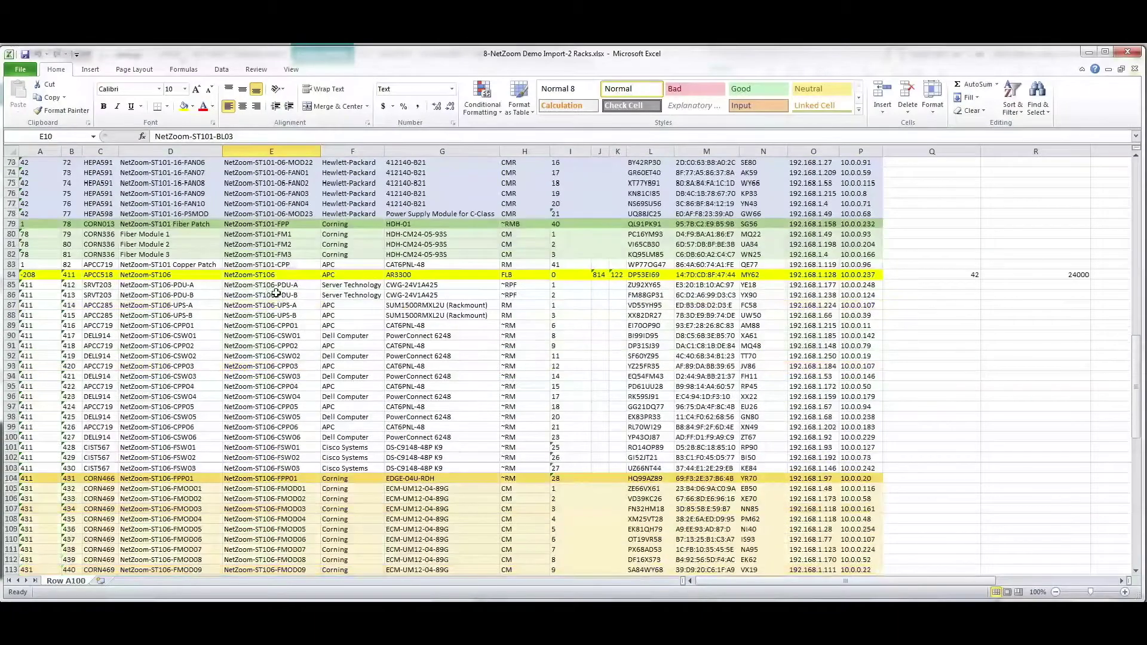
{"action": "scroll", "coordinate": [276, 293], "scroll_direction": "up", "scroll_amount": 20}
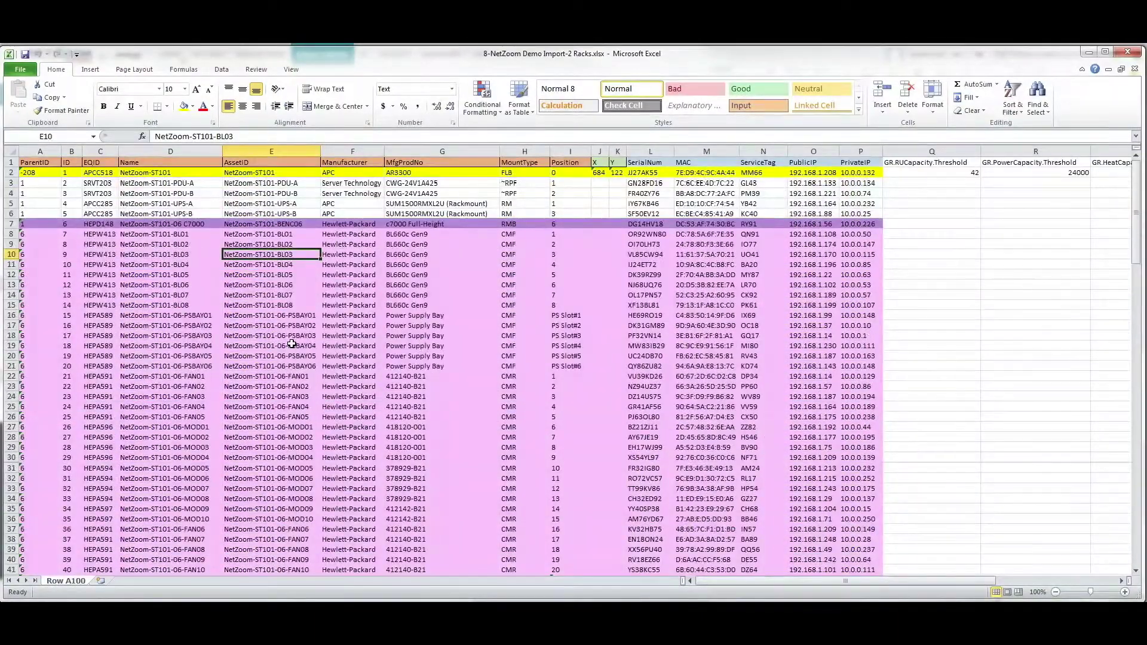
{"action": "scroll", "coordinate": [292, 344], "scroll_direction": "down", "scroll_amount": 20}
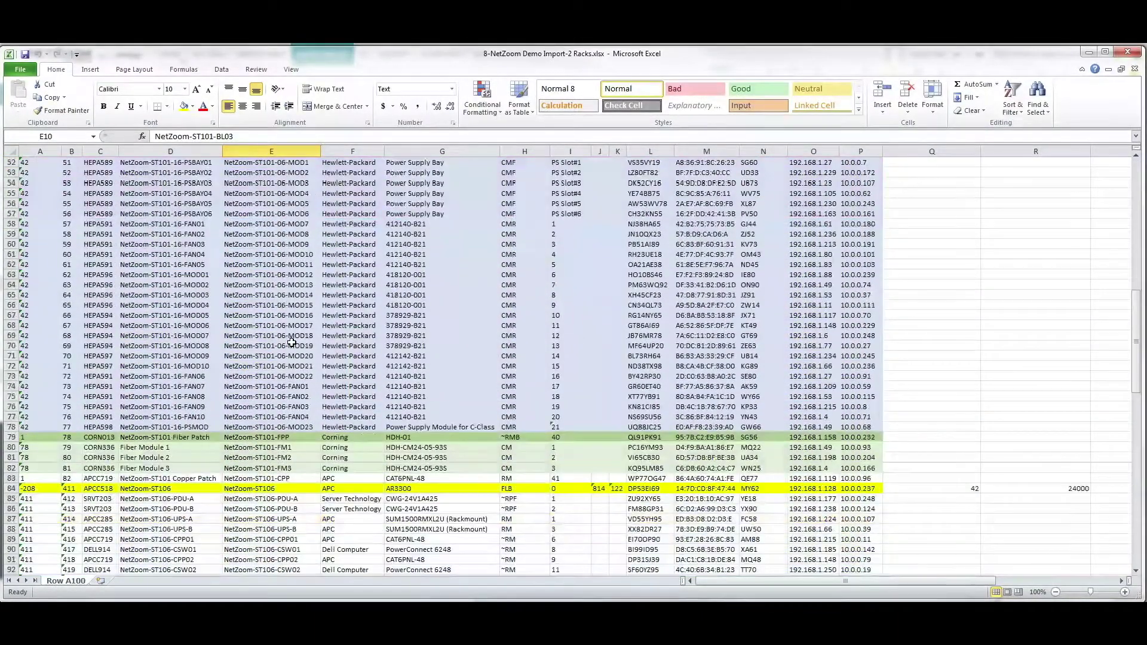
{"action": "scroll", "coordinate": [292, 345], "scroll_direction": "down", "scroll_amount": 6}
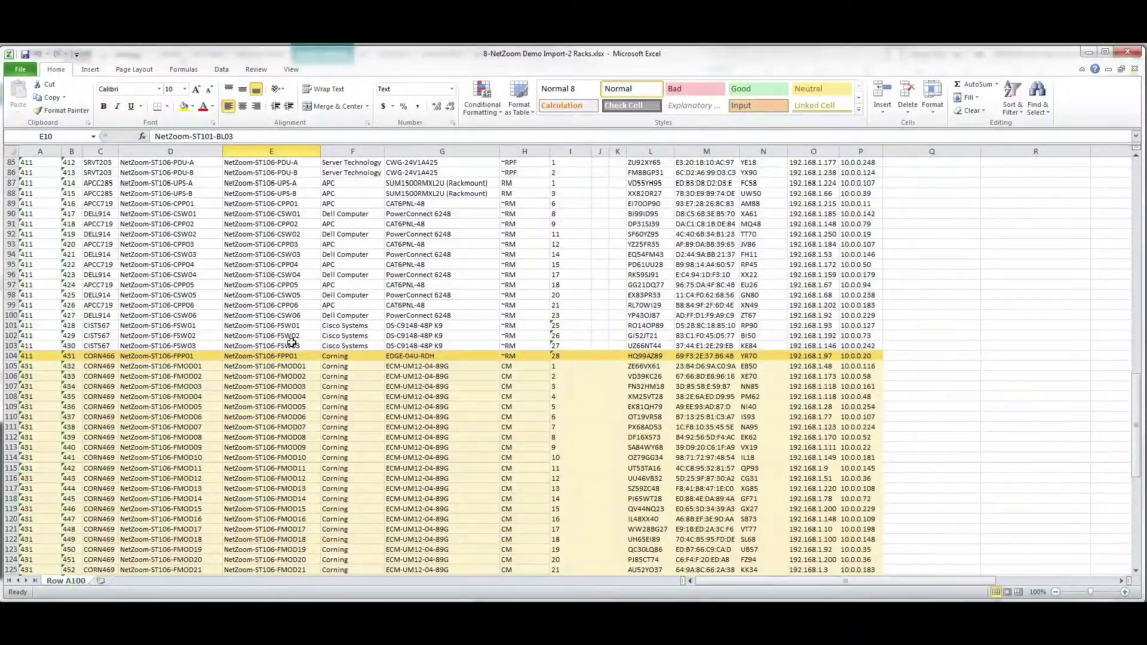
{"action": "scroll", "coordinate": [292, 343], "scroll_direction": "down", "scroll_amount": 5}
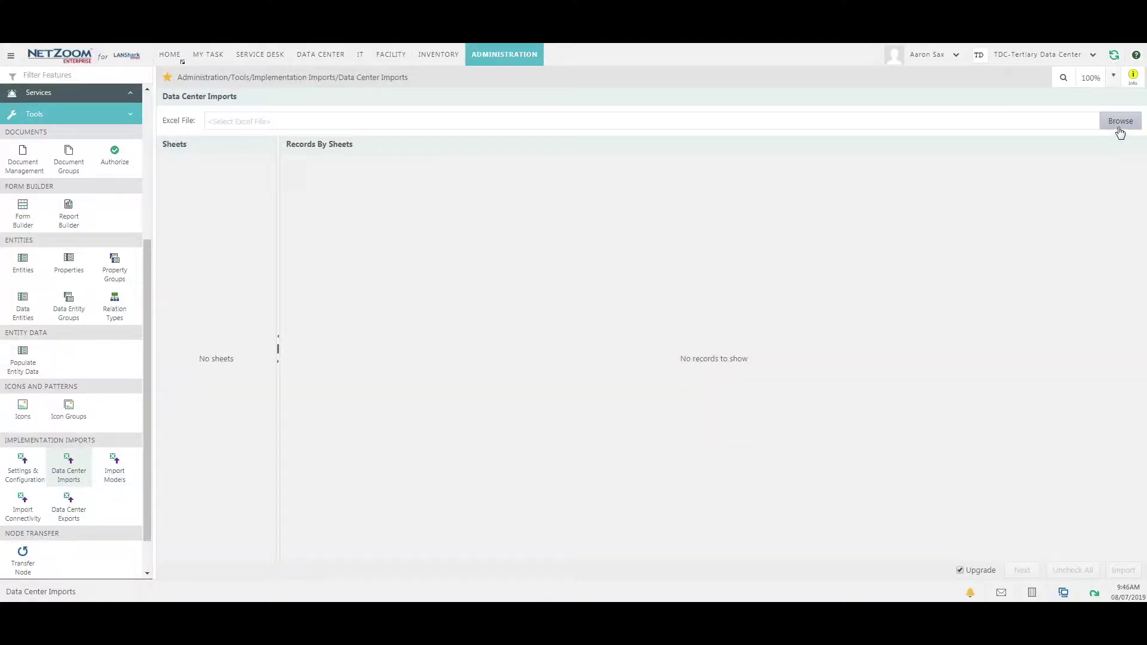
Load 8-NetZoom Demo Import-2 Racks.xlsx, preview the Row A100 sheet and import it.
{"action": "left_click", "coordinate": [1121, 133]}
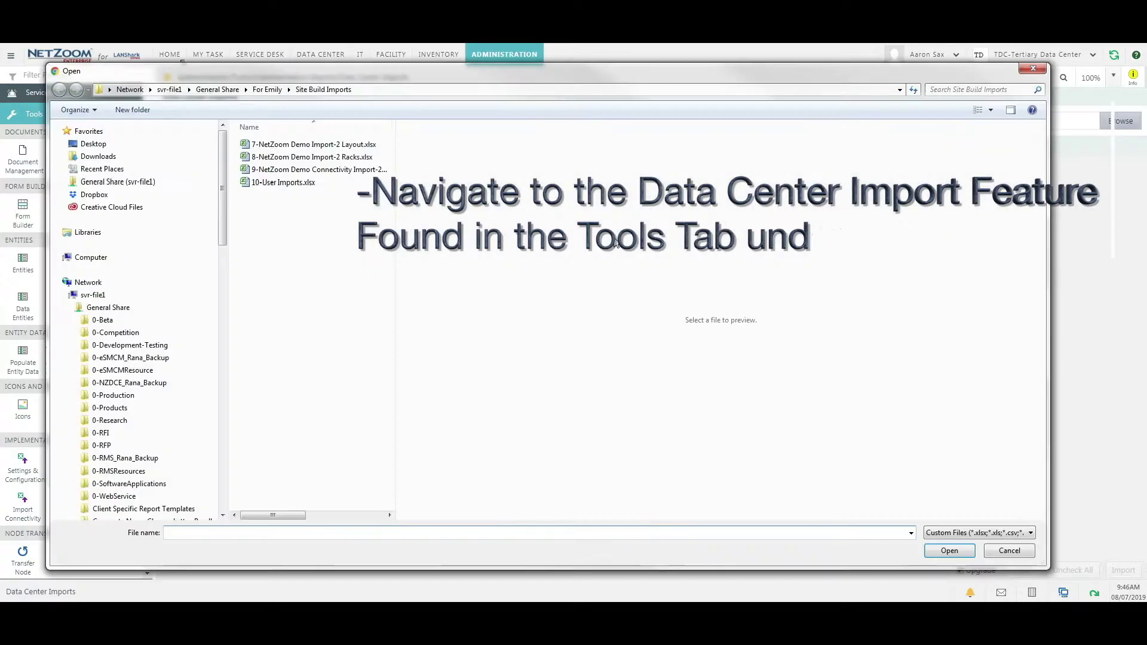
{"action": "double_click", "coordinate": [362, 157]}
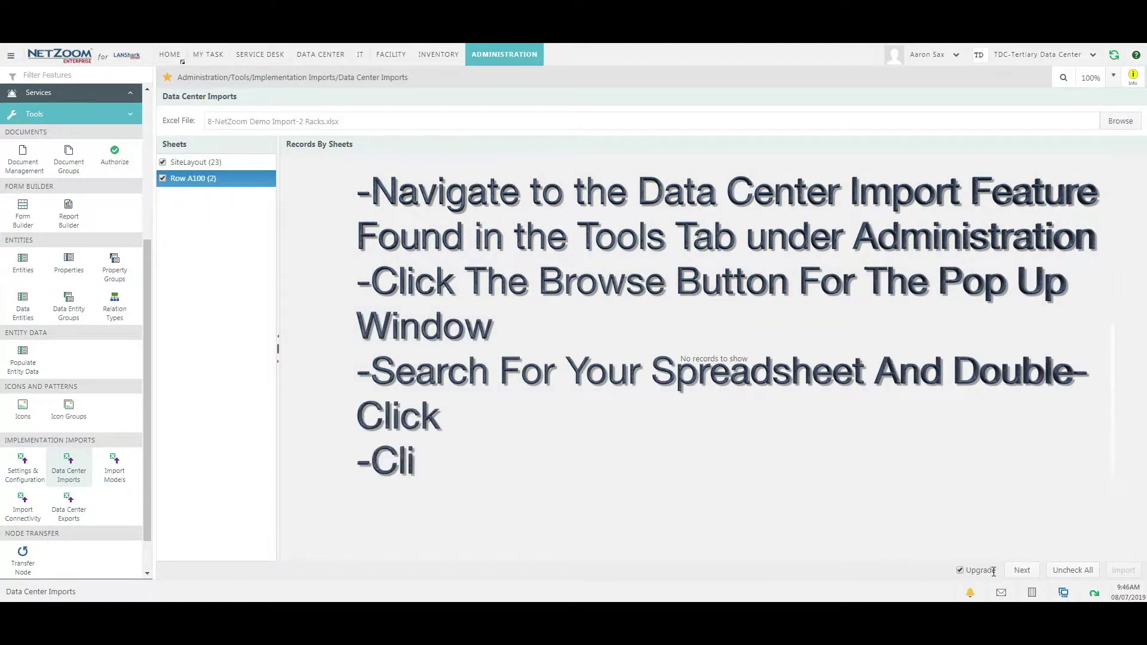
{"action": "left_click", "coordinate": [1022, 570]}
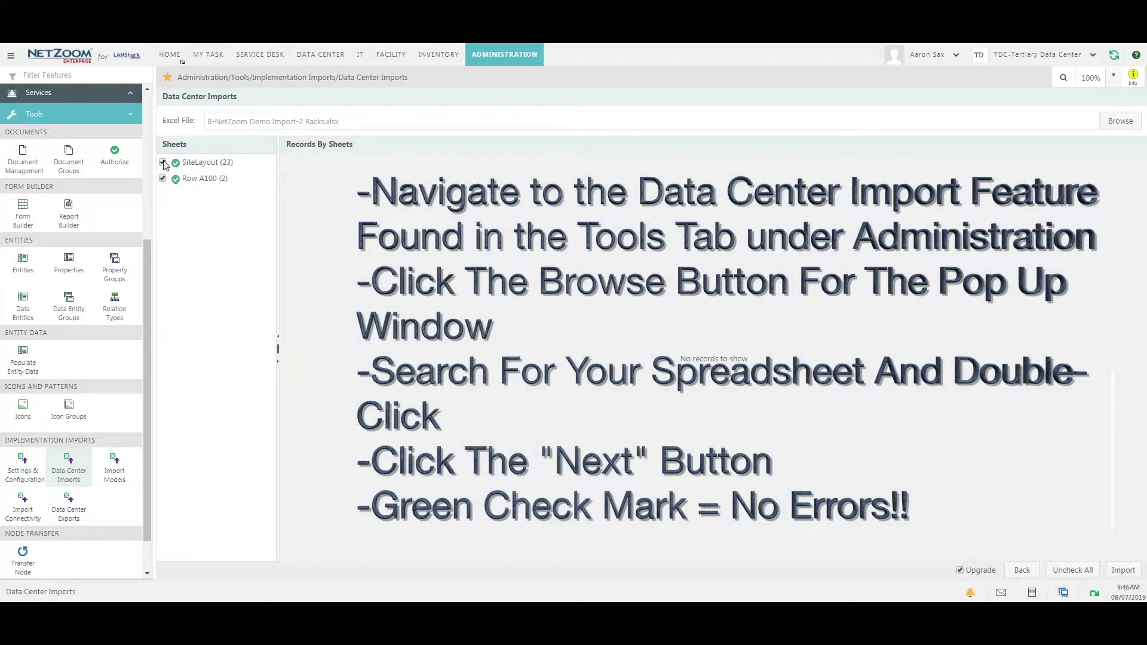
{"action": "left_click", "coordinate": [214, 179]}
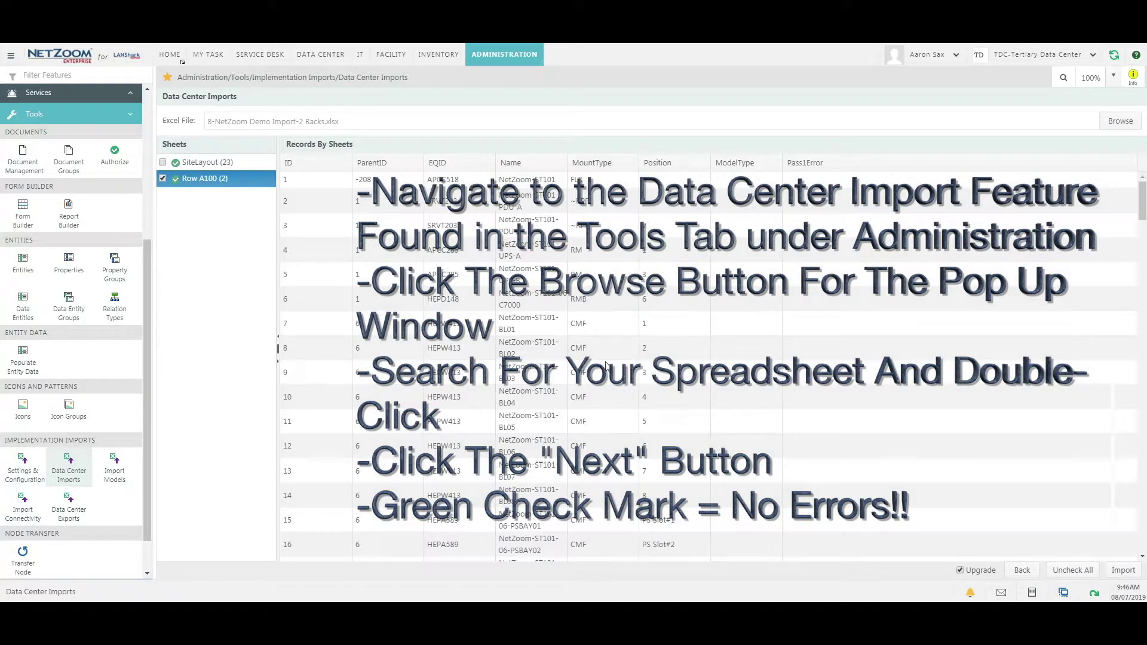
{"action": "scroll", "coordinate": [821, 447], "scroll_direction": "down", "scroll_amount": 5}
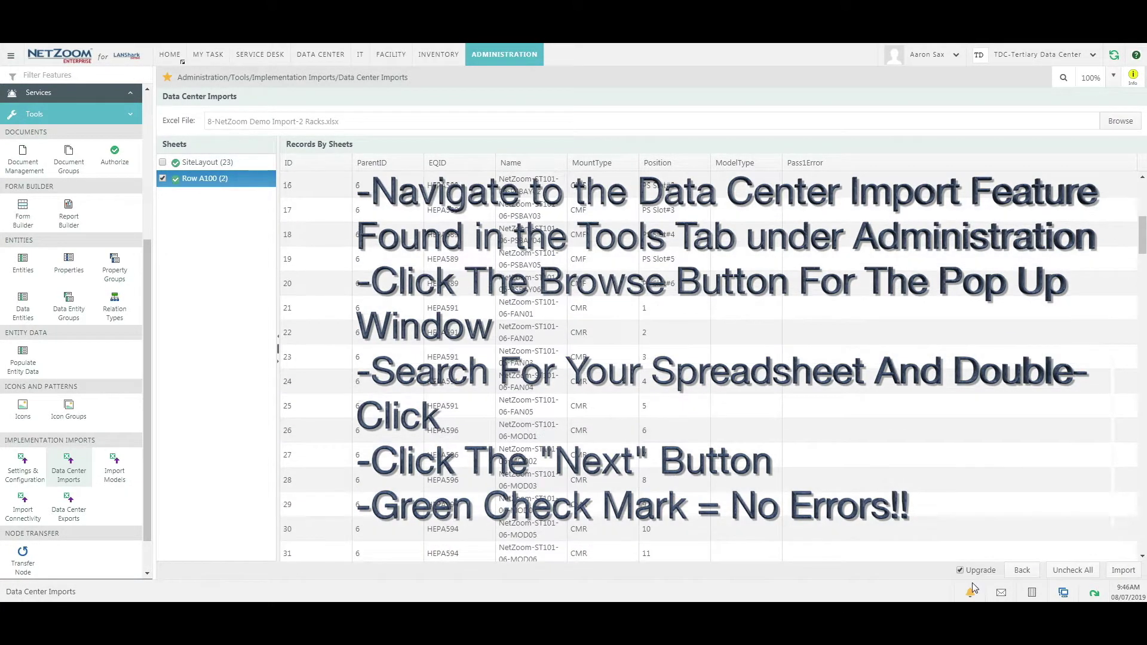
{"action": "left_click", "coordinate": [1123, 571]}
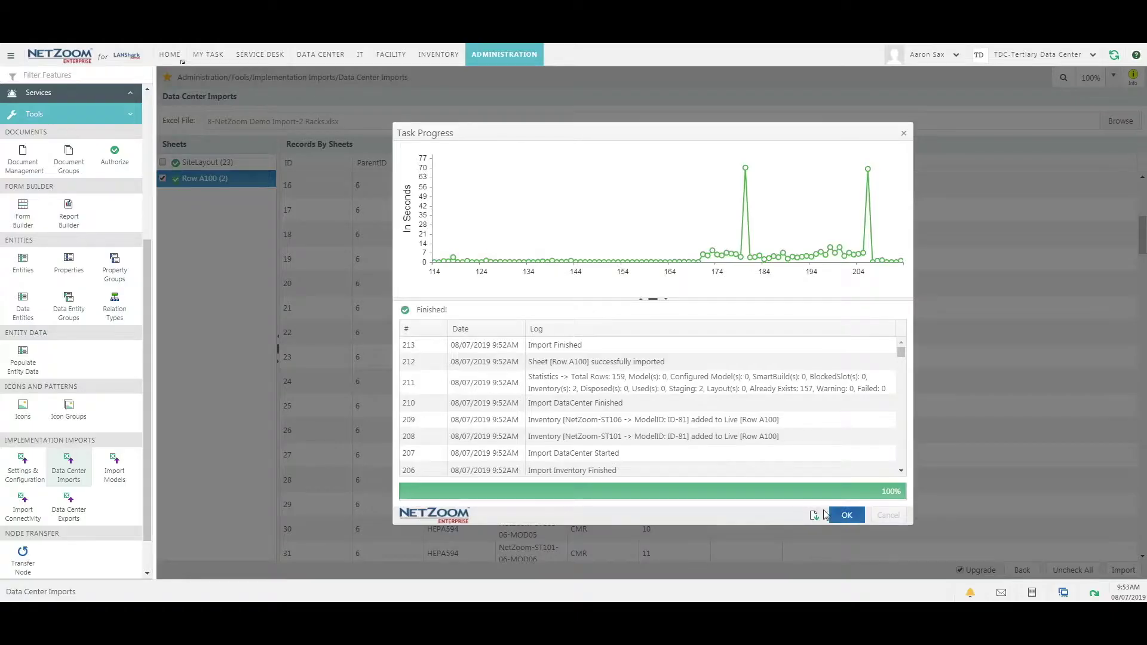
Close the import log, confirm both prompts, and open the Data Center view to see the racks.
{"action": "left_click", "coordinate": [848, 515]}
{"action": "left_click", "coordinate": [623, 251]}
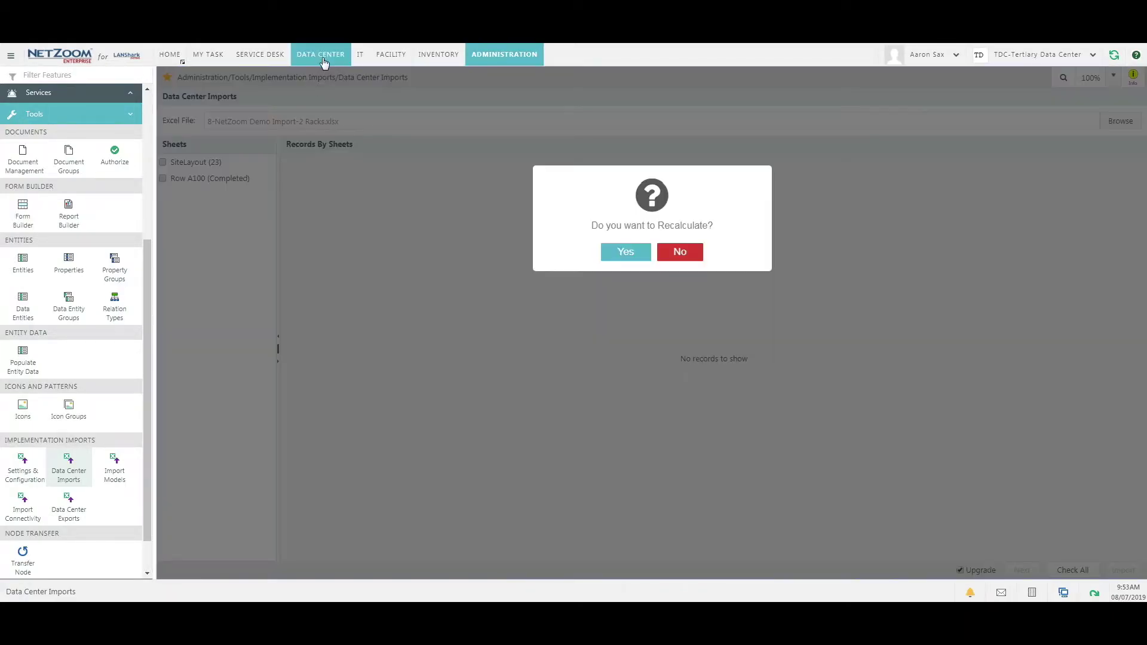
{"action": "left_click", "coordinate": [626, 252]}
{"action": "left_click", "coordinate": [327, 63]}
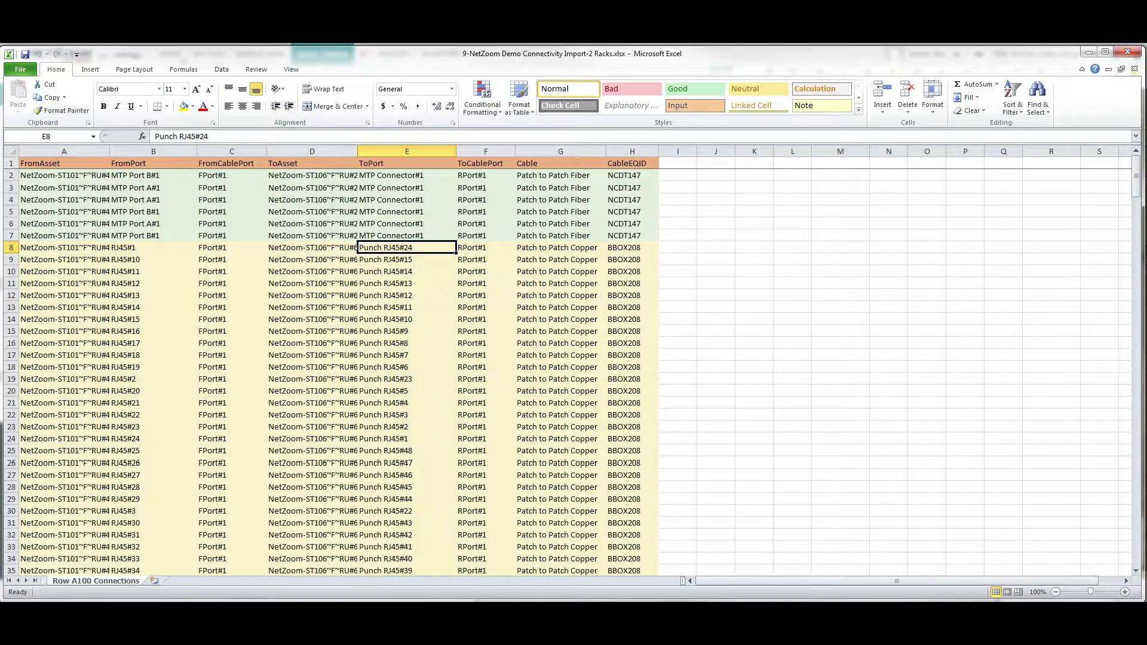
Scroll through the port-to-port links on the Row A100 Connections sheet.
{"action": "scroll", "coordinate": [377, 304], "scroll_direction": "down", "scroll_amount": 3}
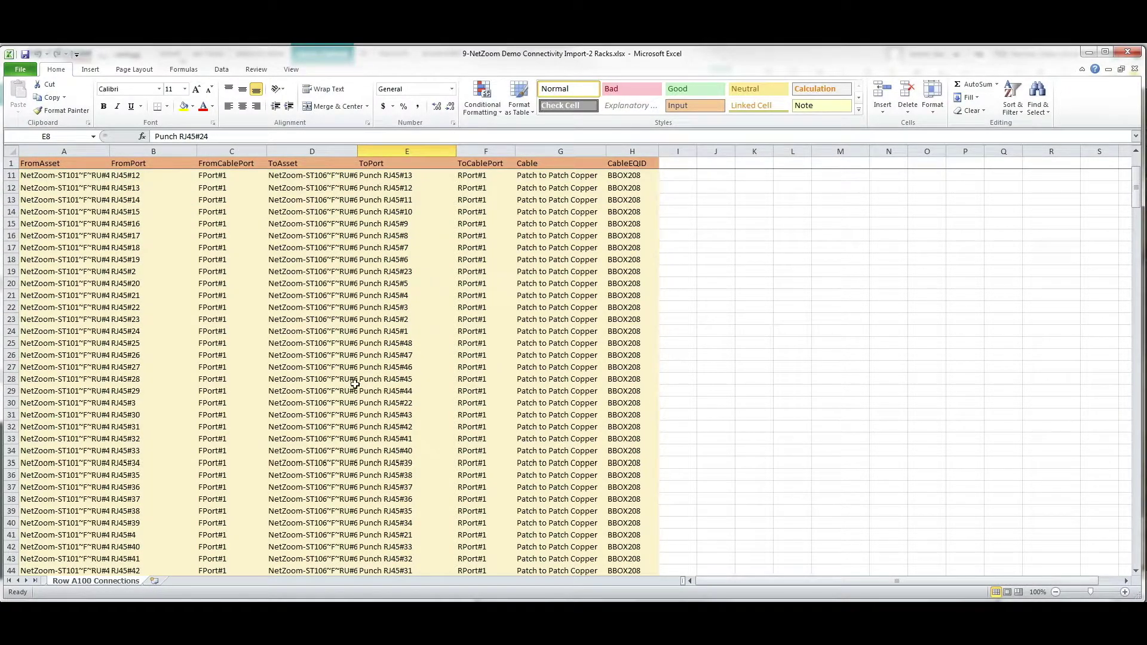
{"action": "scroll", "coordinate": [355, 385], "scroll_direction": "up", "scroll_amount": 3}
{"action": "scroll", "coordinate": [267, 405], "scroll_direction": "down", "scroll_amount": 2}
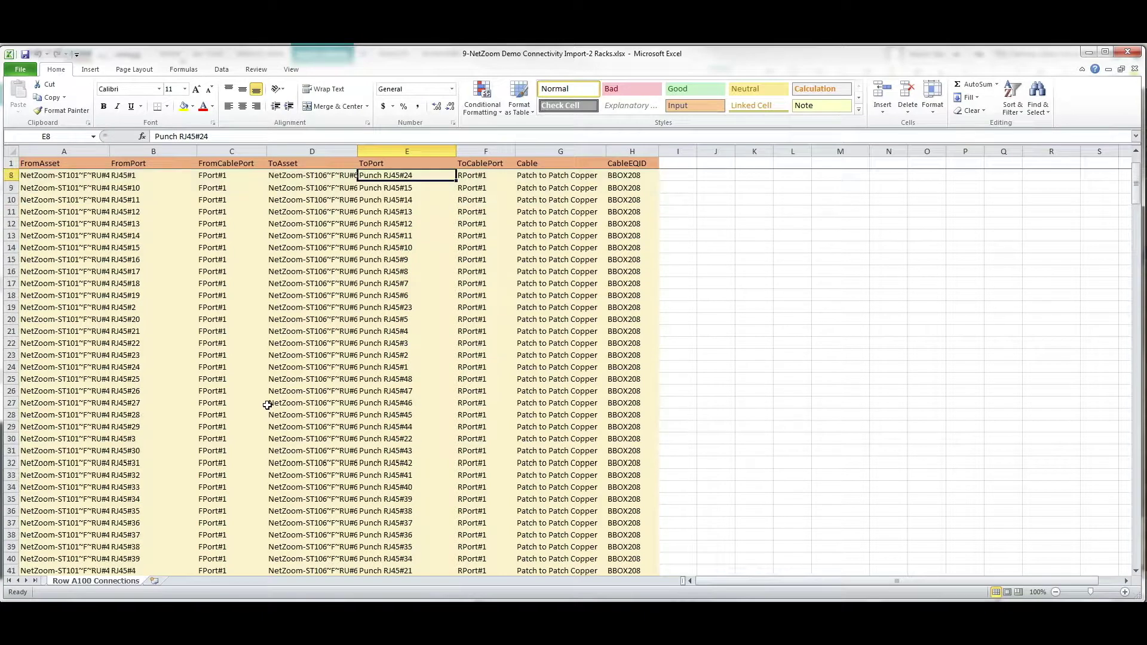
{"action": "scroll", "coordinate": [267, 406], "scroll_direction": "up", "scroll_amount": 2}
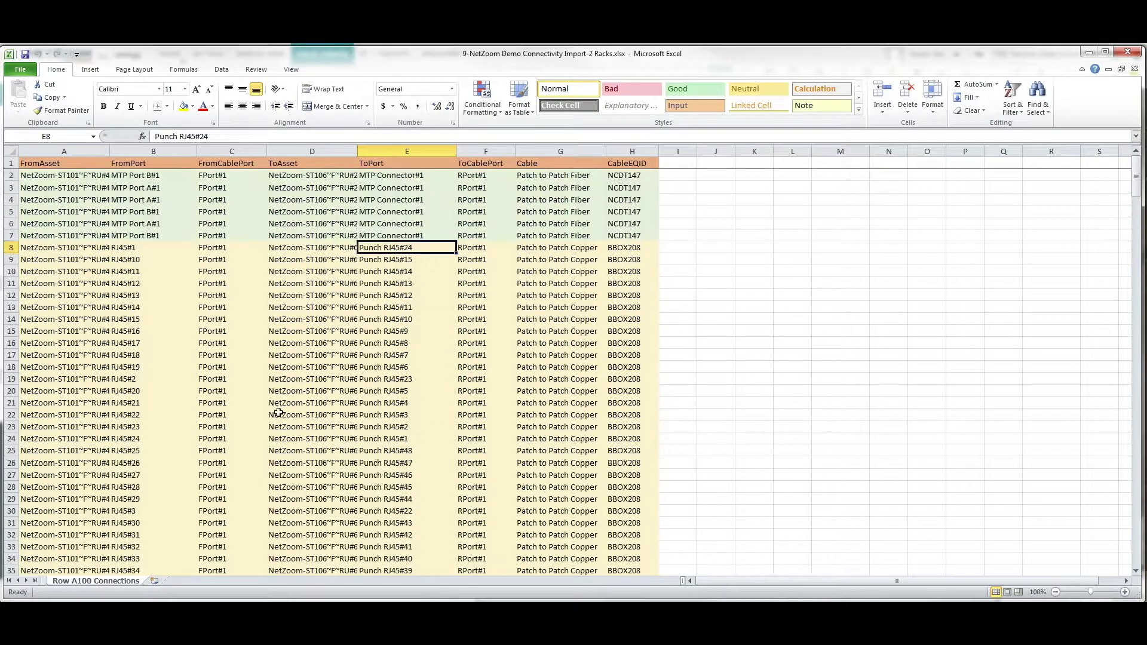
{"action": "scroll", "coordinate": [281, 420], "scroll_direction": "down", "scroll_amount": 15}
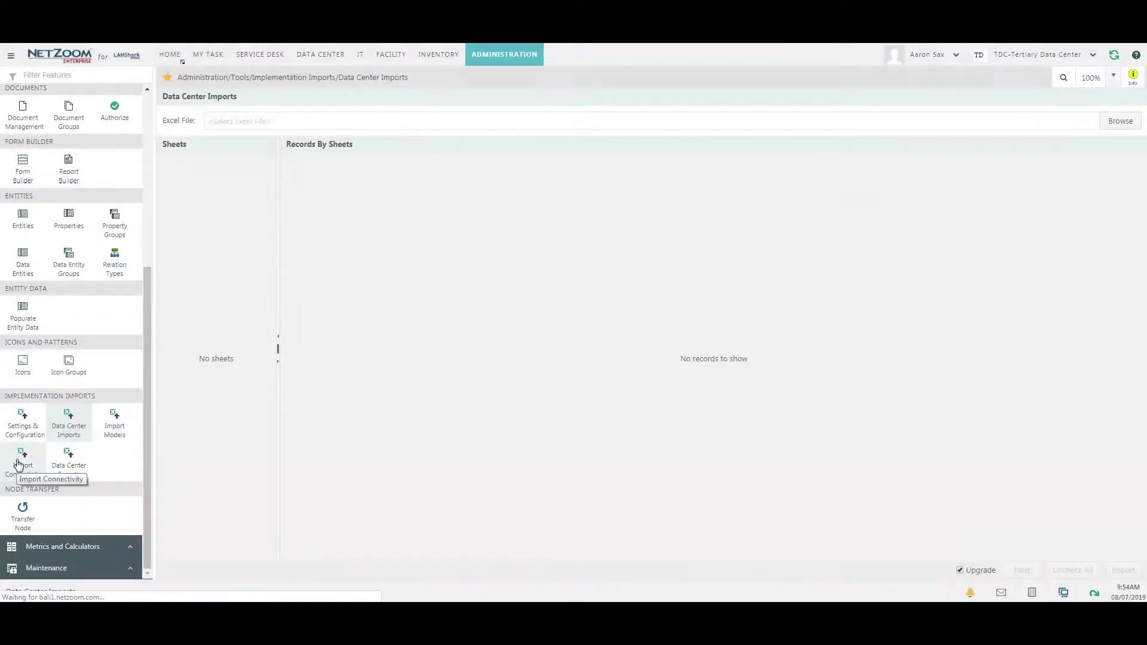
Open the Import Connectivity page and scroll through it to review the imported port connections.
{"action": "left_click", "coordinate": [24, 465]}
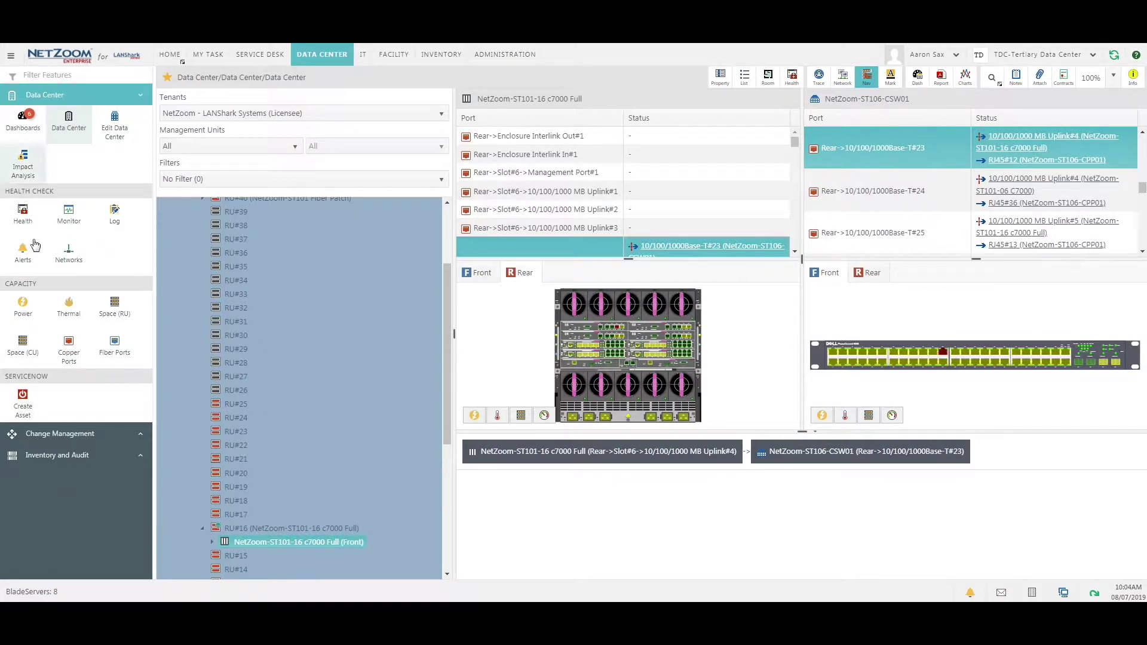
{"action": "scroll", "coordinate": [230, 267], "scroll_direction": "up", "scroll_amount": 3}
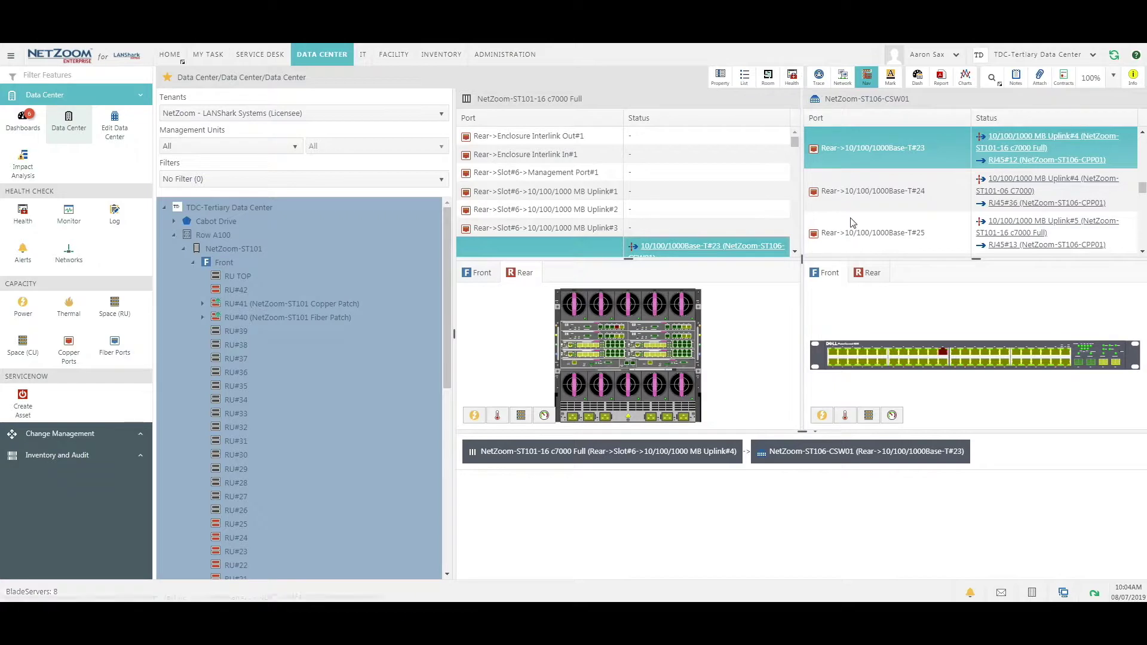
{"action": "scroll", "coordinate": [751, 215], "scroll_direction": "down", "scroll_amount": 3}
{"action": "scroll", "coordinate": [674, 244], "scroll_direction": "down", "scroll_amount": 2}
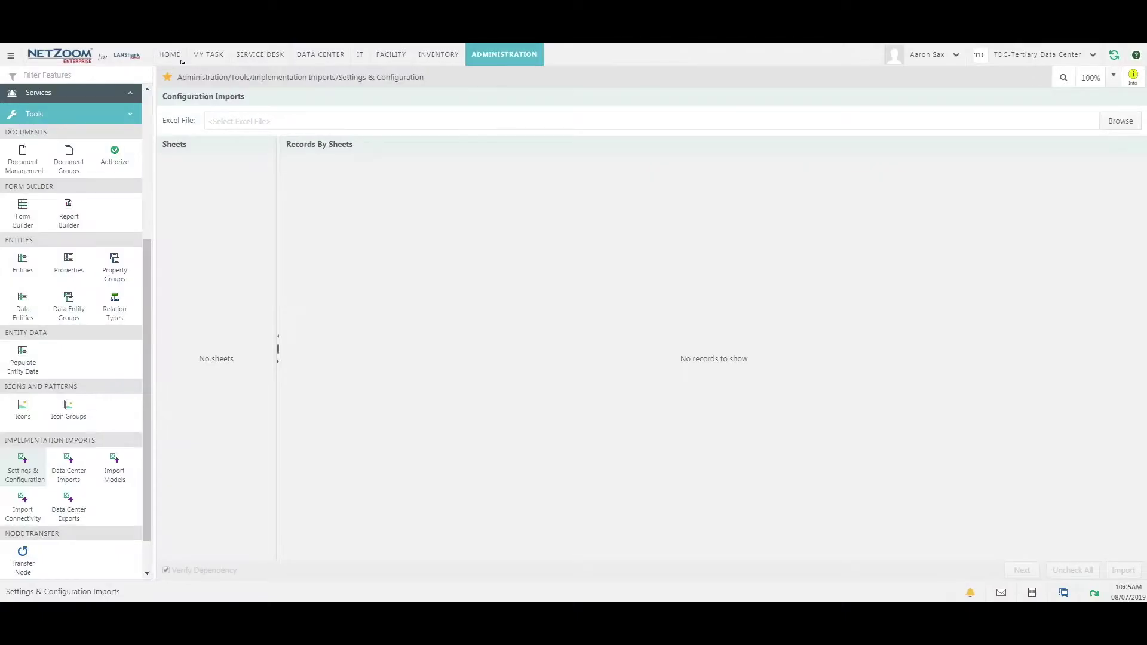
Choose 10-User Imports.xlsx from the Site Build Imports folder as the configuration import workbook.
{"action": "left_click", "coordinate": [1115, 127]}
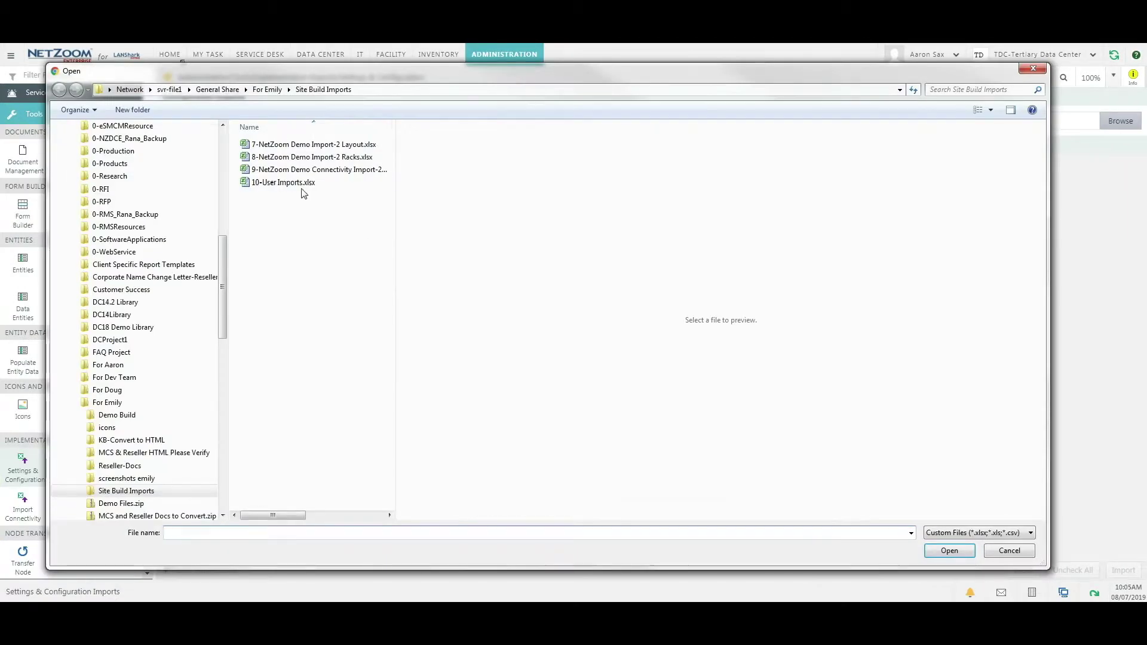
{"action": "left_click", "coordinate": [284, 183]}
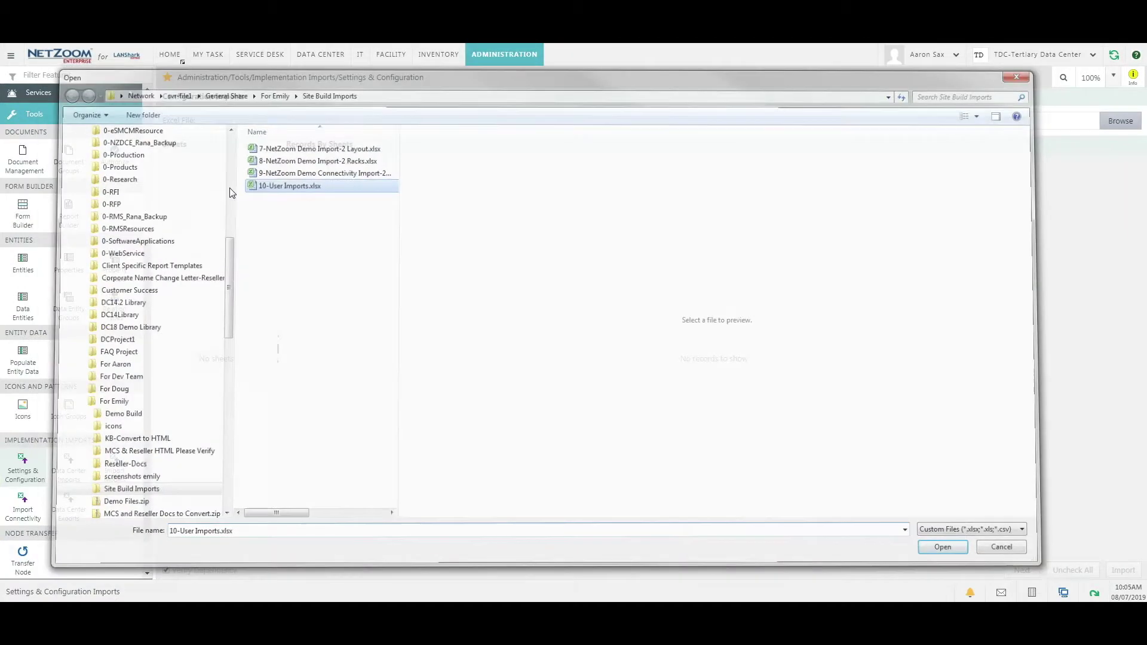